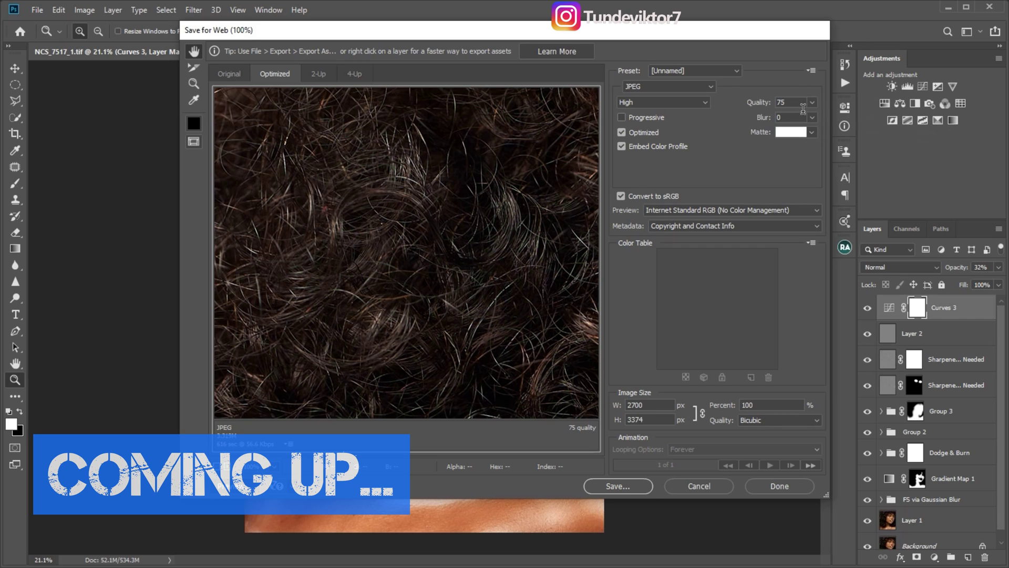
key("ctrl")
key("ctrl")
key("ctrl")
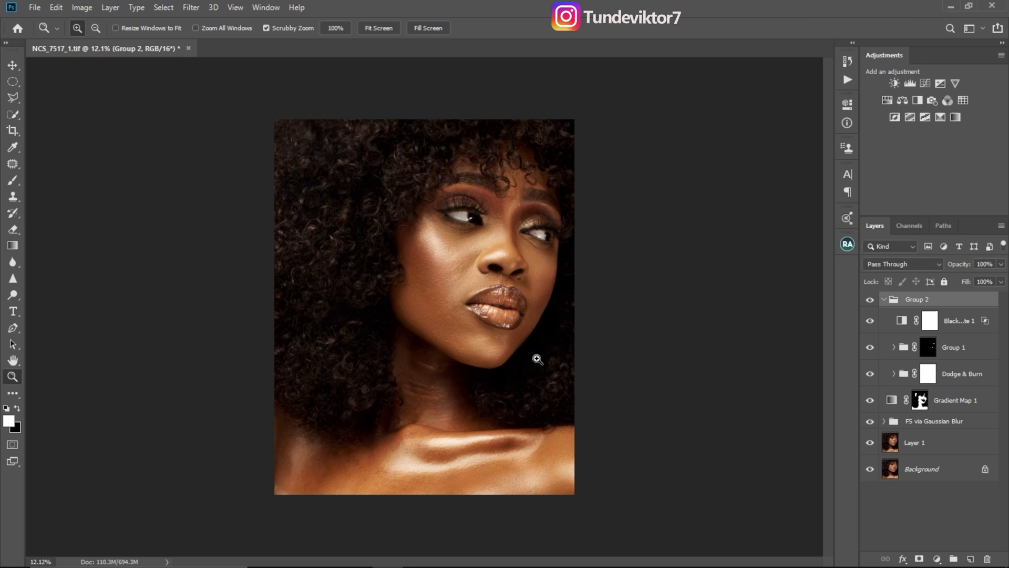
left_click_drag(536, 359, 562, 365)
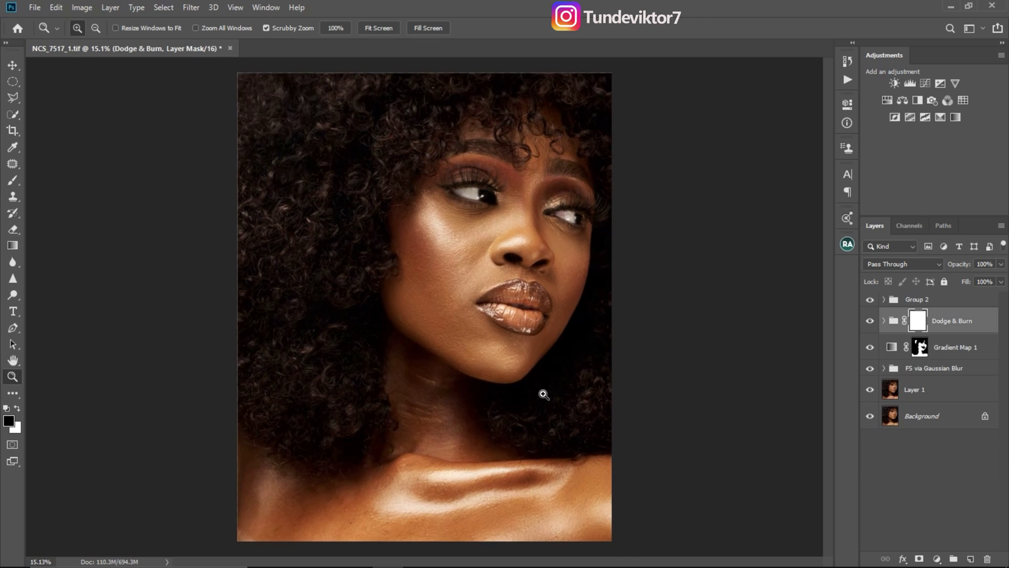
mouse_move(543, 395)
left_mouse_down()
mouse_move(510, 388)
mouse_move(536, 389)
mouse_move(524, 389)
left_mouse_up()
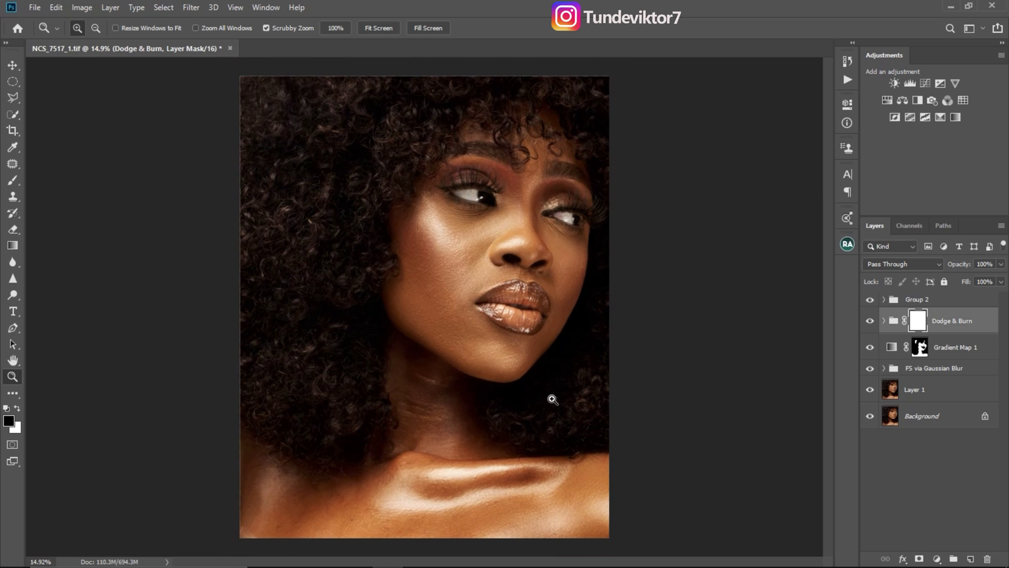
left_click_drag(554, 406, 564, 411)
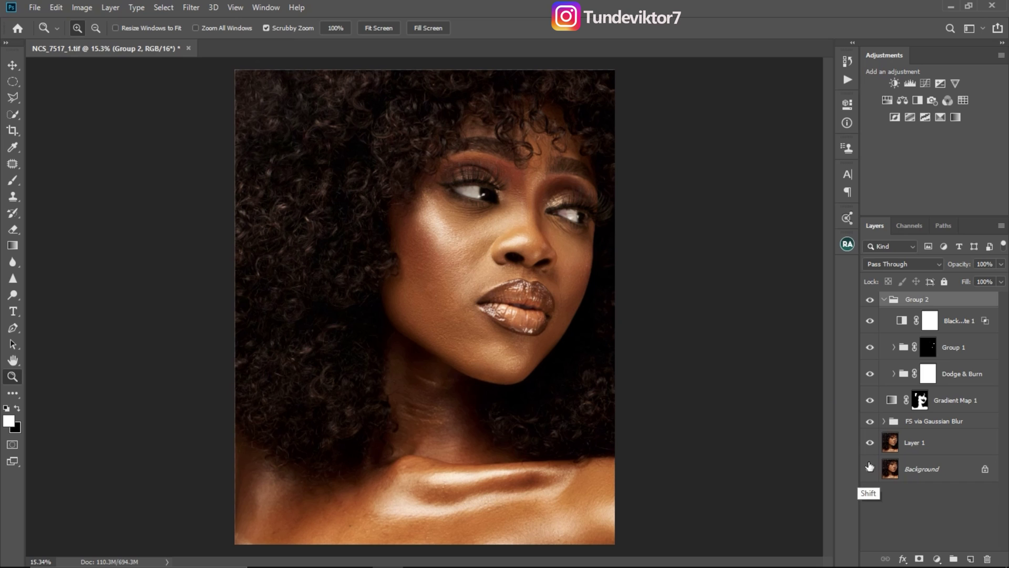
Step: Hide Group 2, its contents and Gradient Map 1, and toggle the FS via Gaussian Blur group to examine the skin retouching
left_click(870, 347)
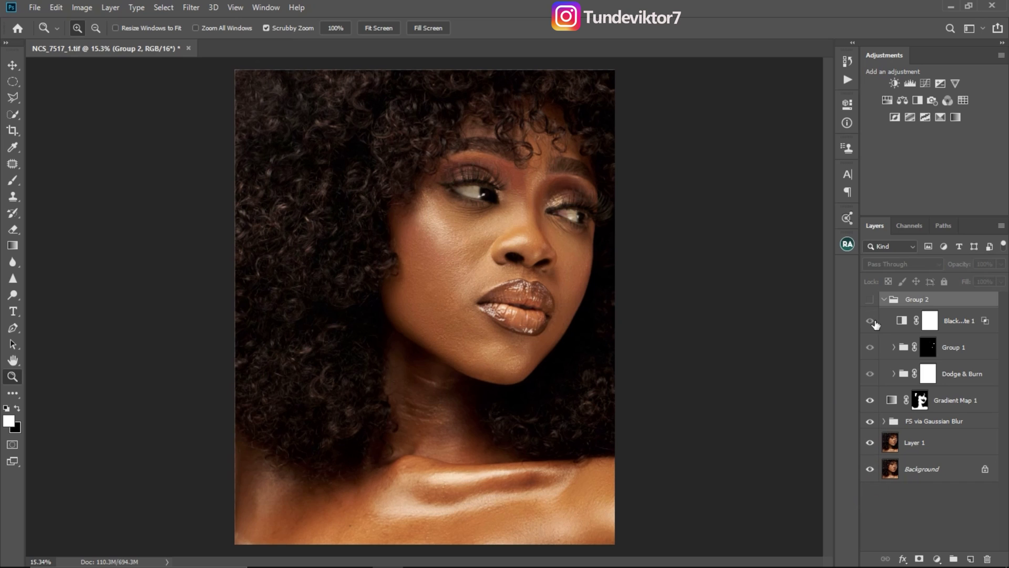
left_click(870, 321)
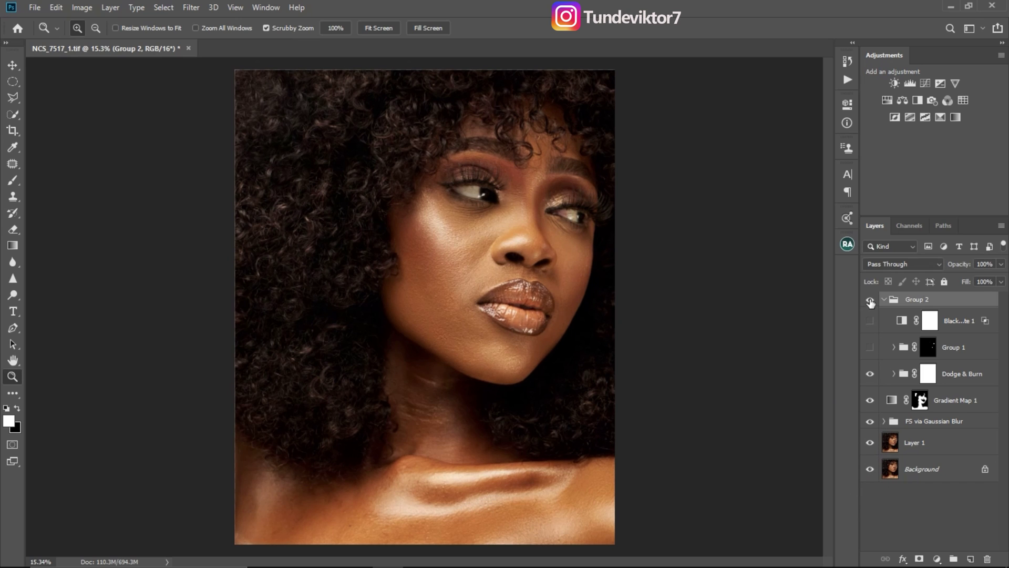
left_click(870, 299)
left_click(870, 400)
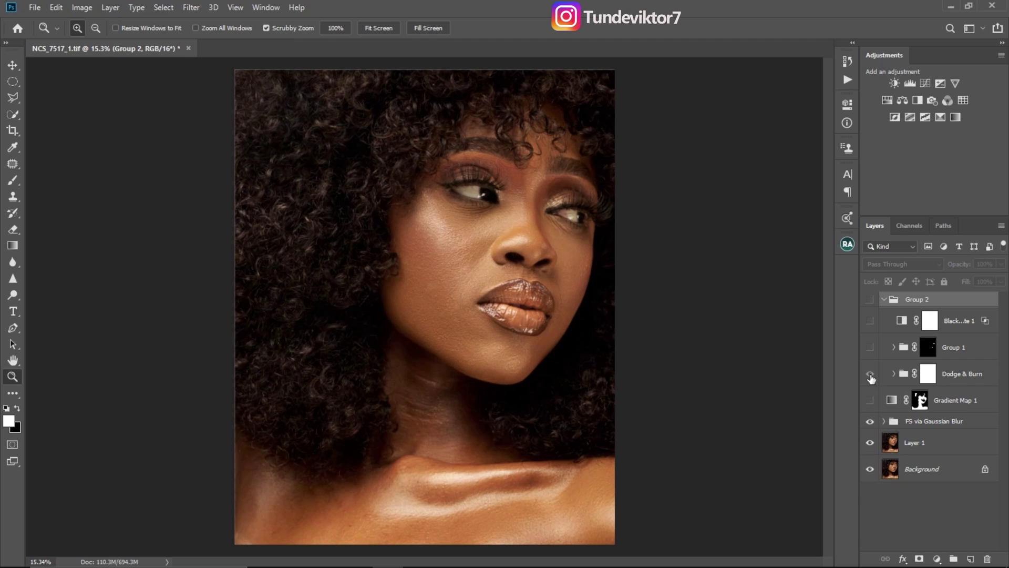
left_click(870, 421)
left_click(871, 444)
left_click(870, 442)
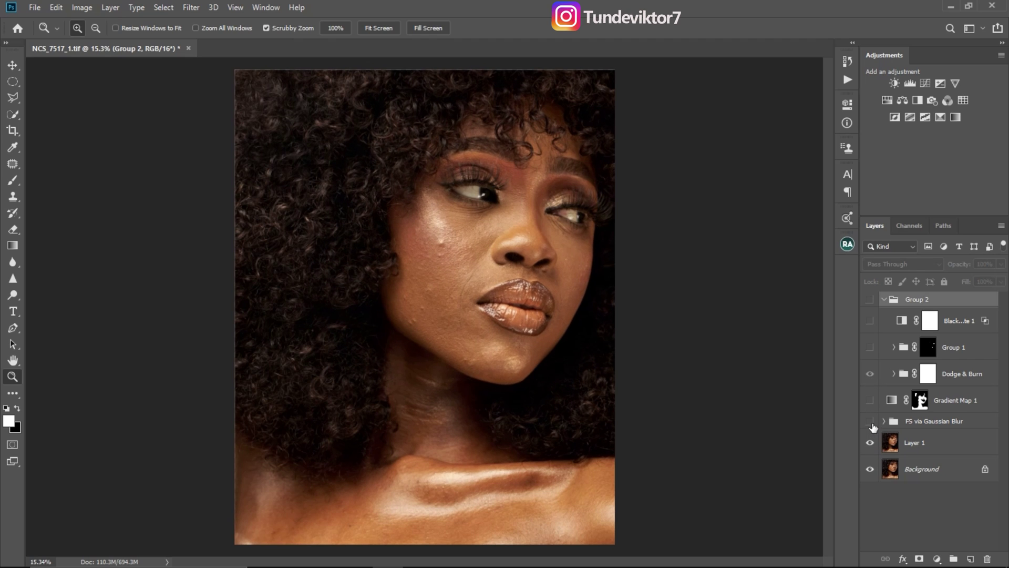
left_click(870, 421)
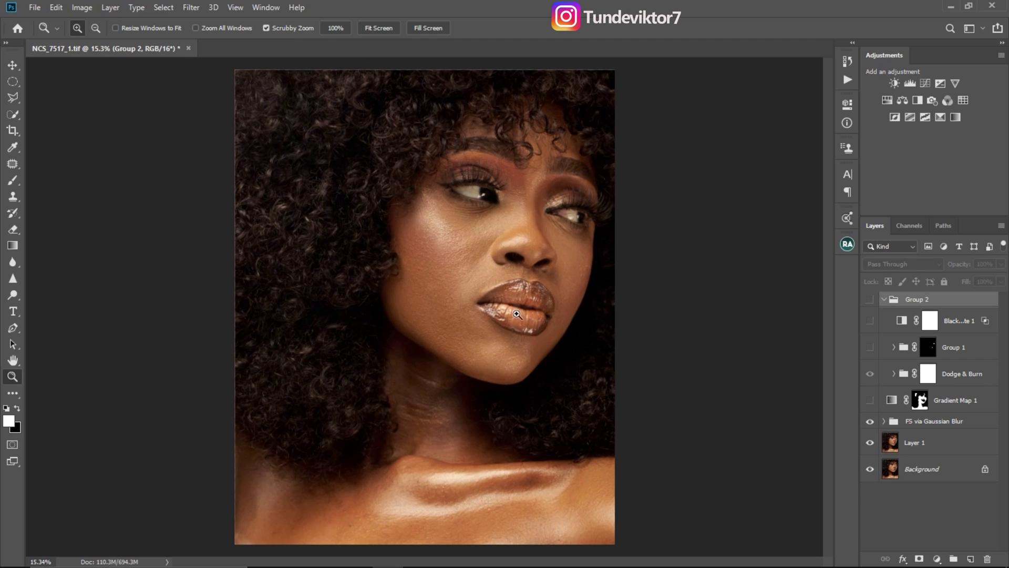
Step: Take the Dodge & Burn group out of Group 2 and show it again together with Gradient Map 1
left_click_drag(520, 314, 552, 325)
left_click(871, 400)
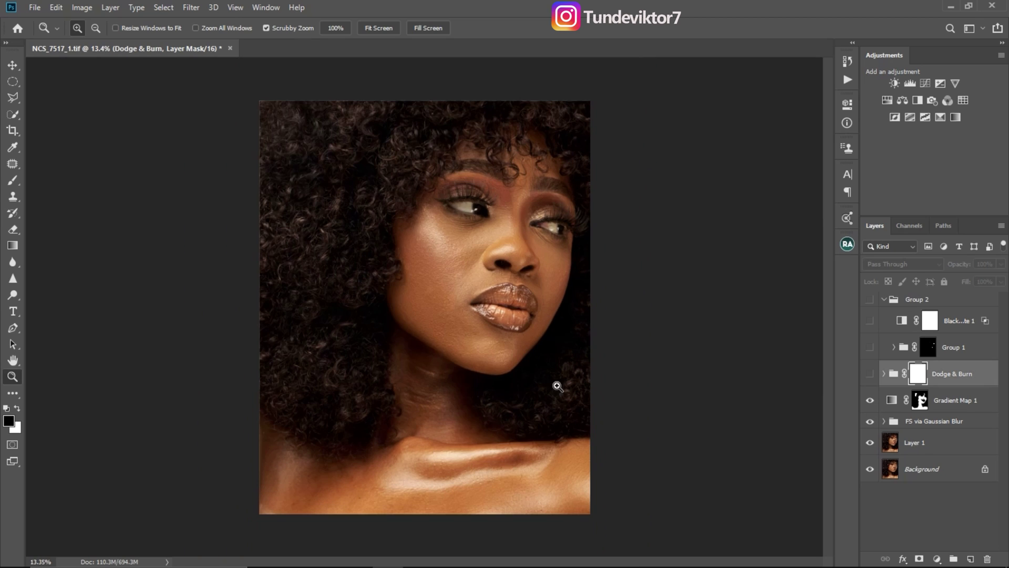
left_click(870, 373)
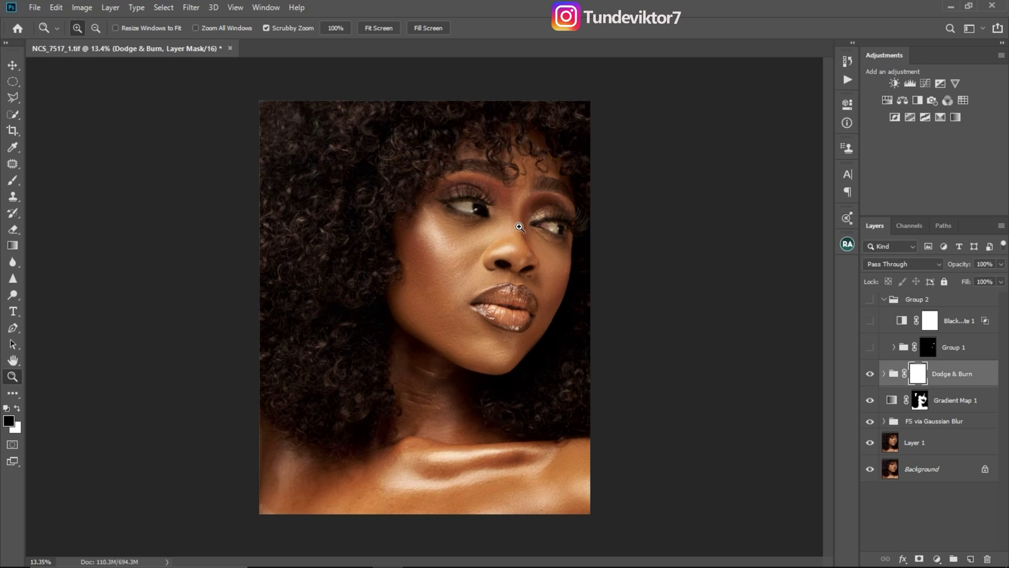
Step: Show Group 2 with Group 1 inside it again and examine the whitened eyes, toggling the Black & White layer's visibility
left_click_drag(583, 254, 623, 271)
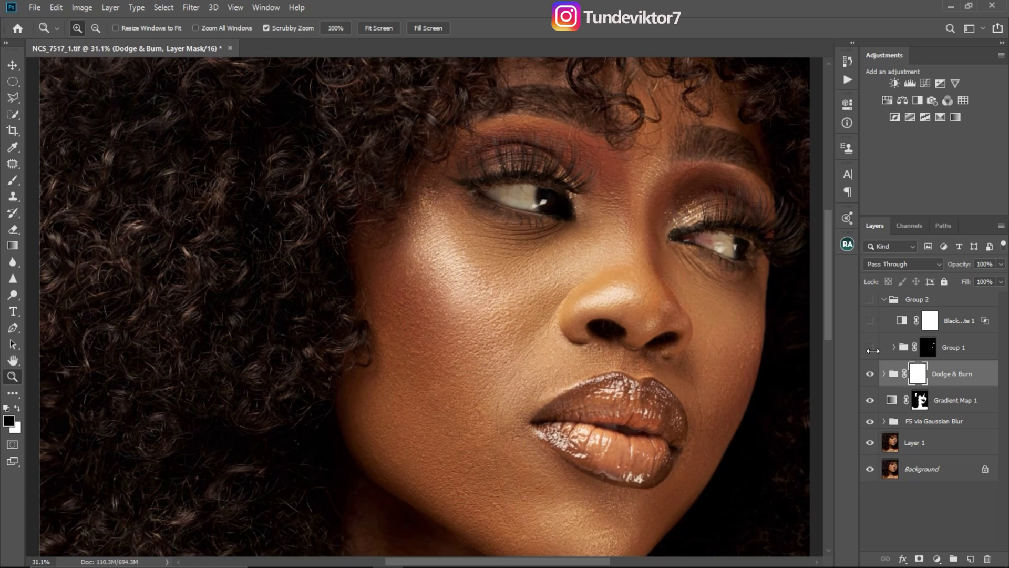
left_click(870, 349)
scroll(697, 333, "right", 2)
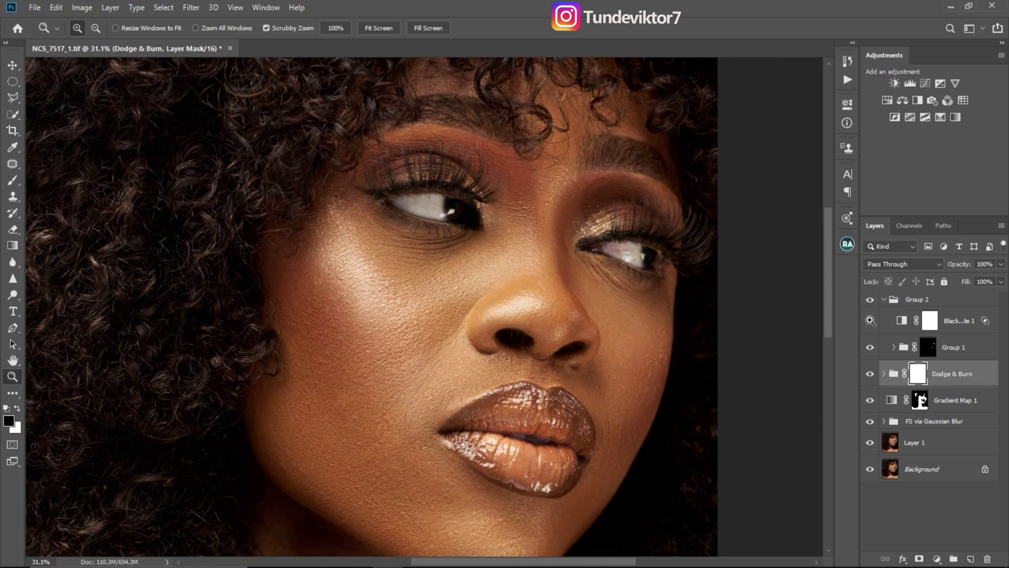
key("ctrl+minus")
key("ctrl+minus")
key("ctrl+minus")
key("ctrl+minus")
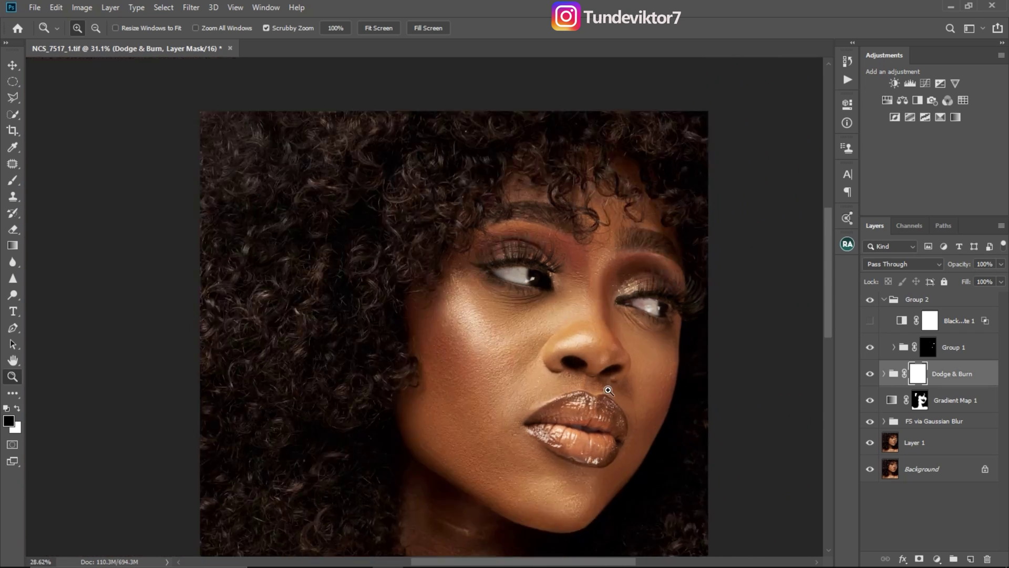
Step: Collapse Group 2 and compare the fully retouched portrait with the Background layer alone
left_click(885, 299)
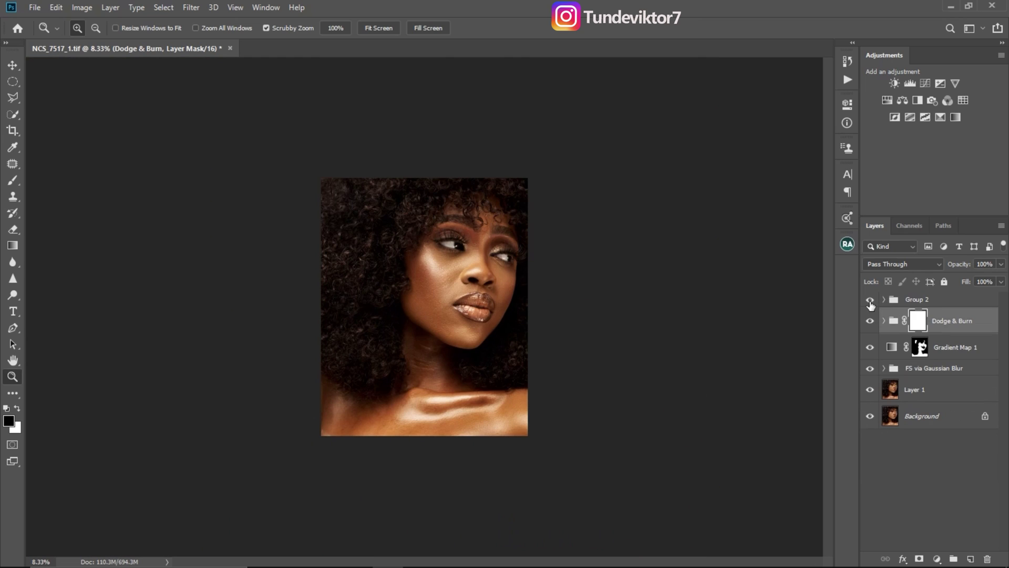
left_click(870, 300)
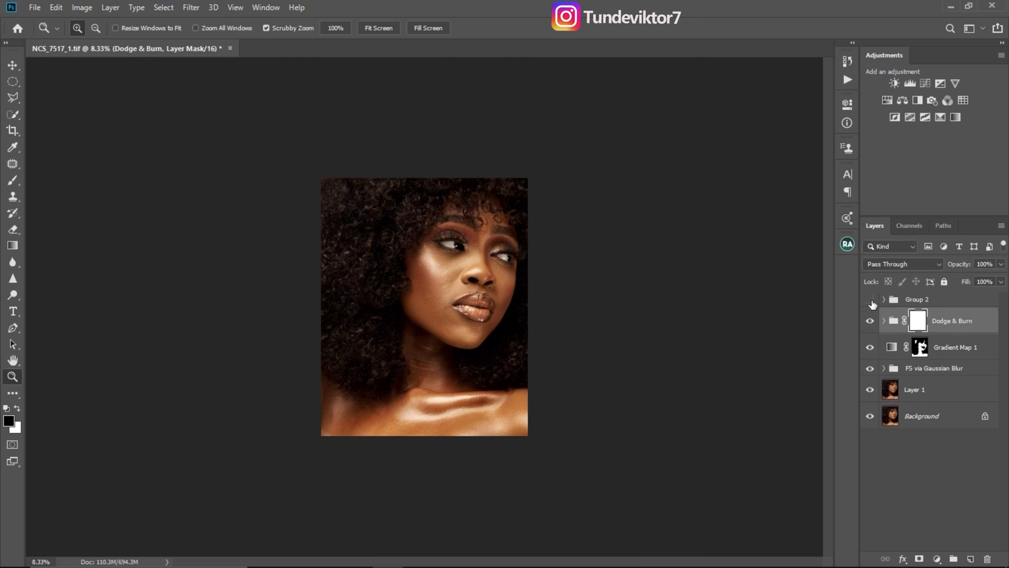
left_click(870, 416, "alt")
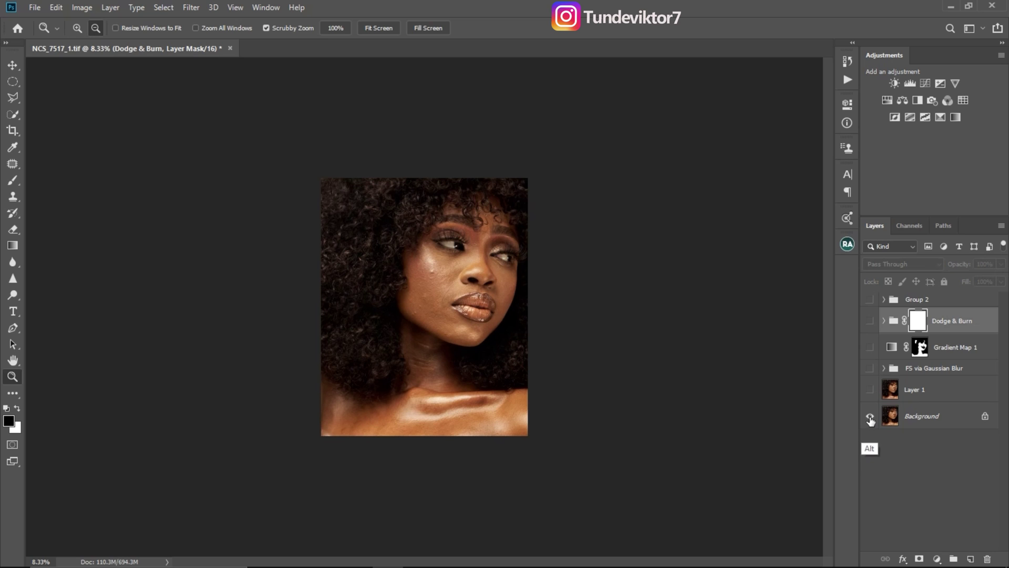
left_click(479, 328)
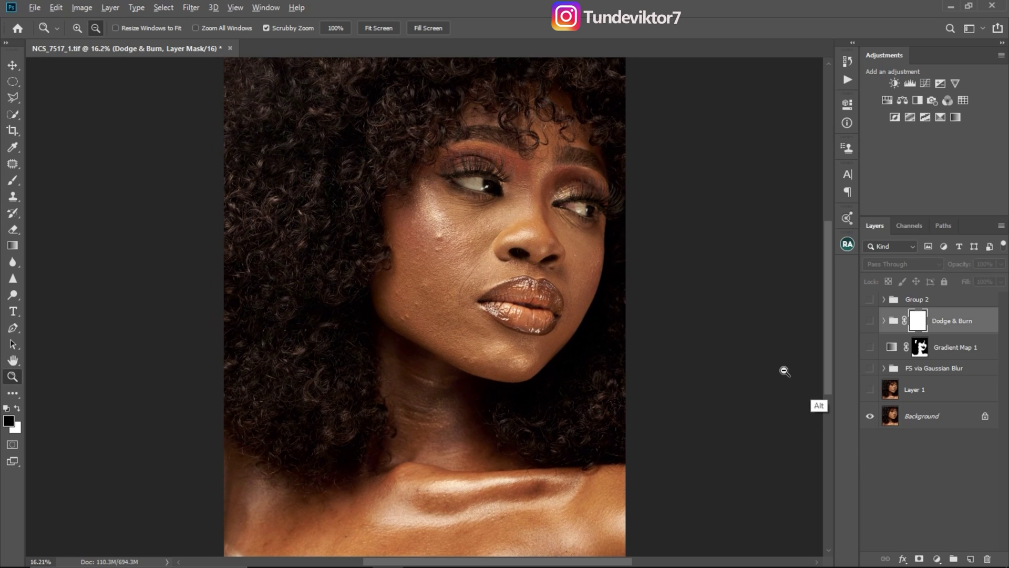
left_click(870, 417, "alt")
Step: Add a Selective Color adjustment layer directly above Group 2
left_click(925, 299)
key("ctrl+0")
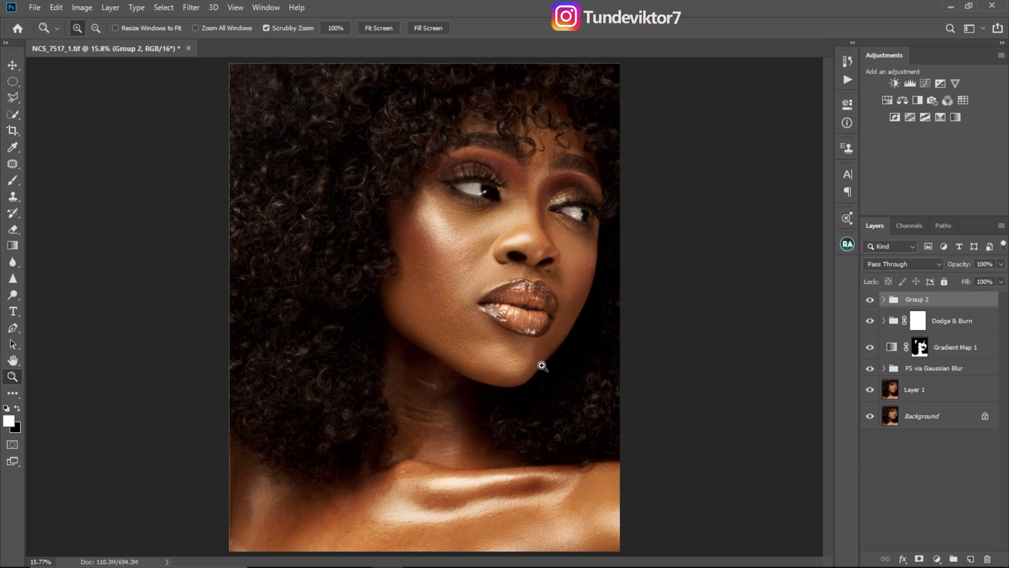
left_click(943, 121)
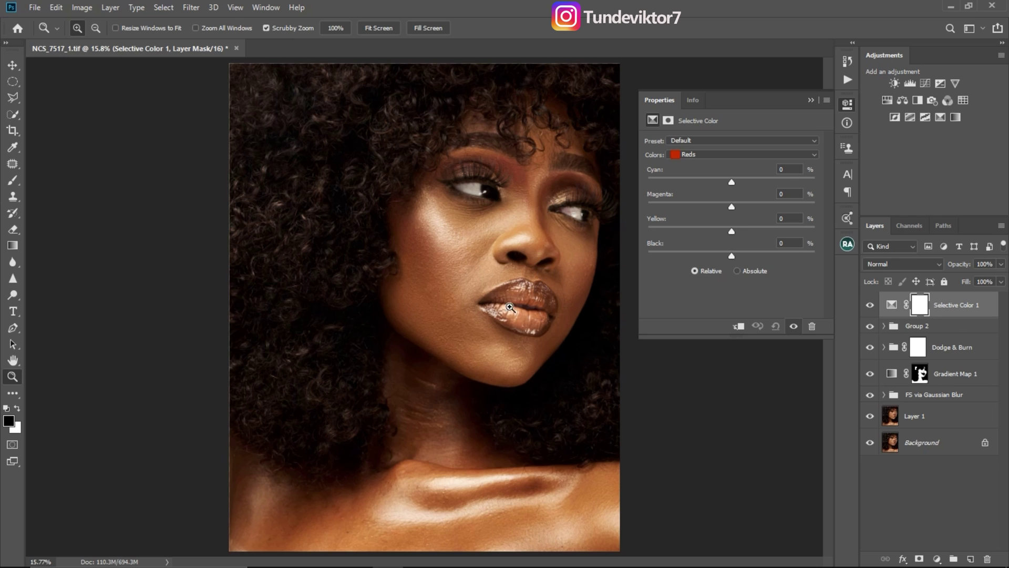
left_click_drag(535, 303, 510, 314)
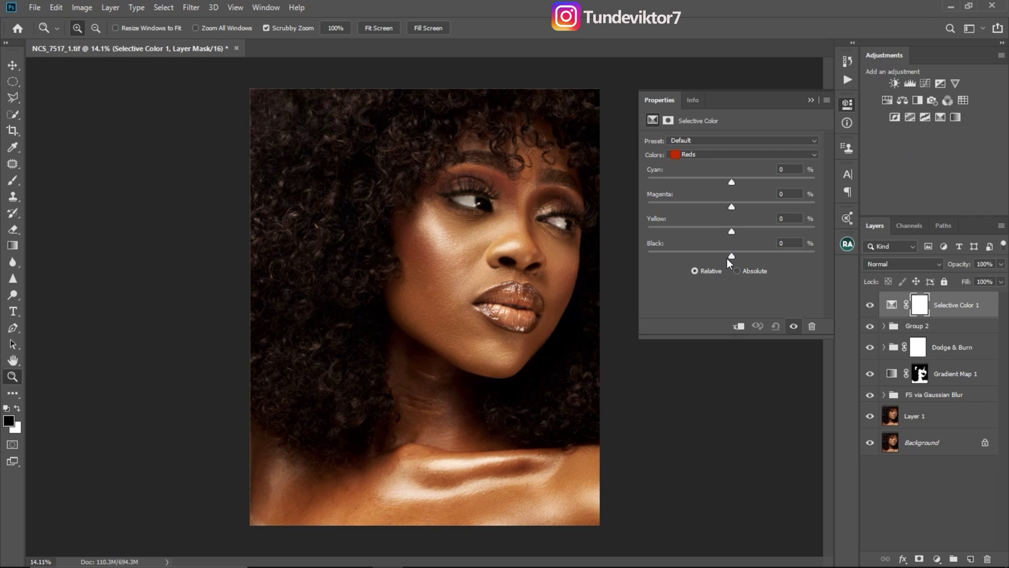
Step: For the Reds in Selective Color, set Black to -20%, lower Yellow slightly, and fine-tune Magenta and Cyan
left_click_drag(731, 260, 719, 265)
left_click_drag(731, 231, 724, 237)
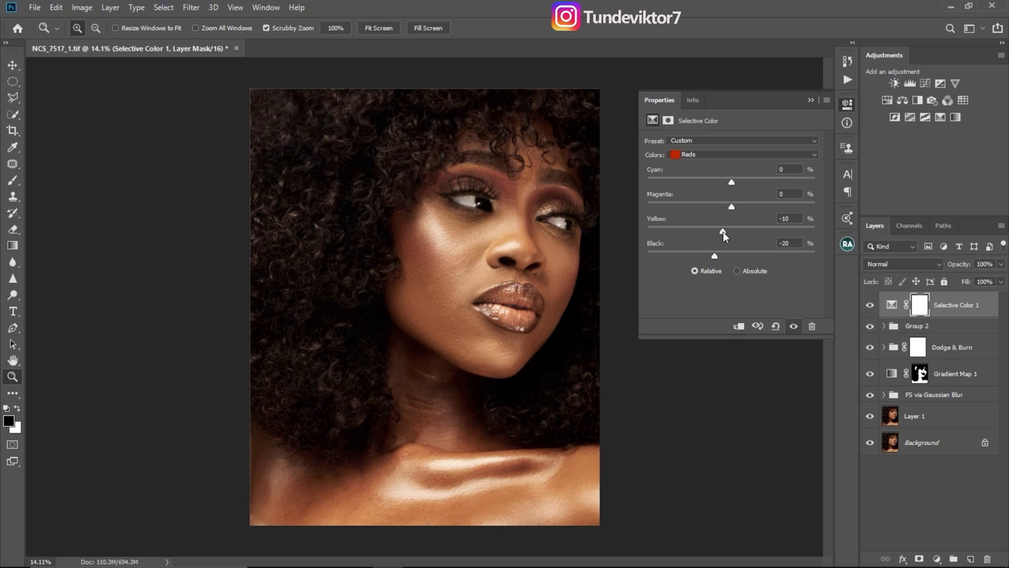
left_click_drag(723, 234, 720, 234)
left_click_drag(720, 232, 725, 232)
mouse_move(731, 209)
left_mouse_down()
mouse_move(715, 211)
mouse_move(732, 211)
left_mouse_up()
left_click_drag(731, 183, 734, 183)
mouse_move(648, 182)
left_mouse_down()
mouse_move(626, 200)
mouse_move(661, 195)
left_mouse_up()
Step: For the Yellows in Selective Color, set Black to +8% and Yellow to -11%
left_click(715, 154)
left_click(705, 174)
mouse_move(529, 311)
left_mouse_down()
mouse_move(573, 313)
mouse_move(524, 316)
left_mouse_up()
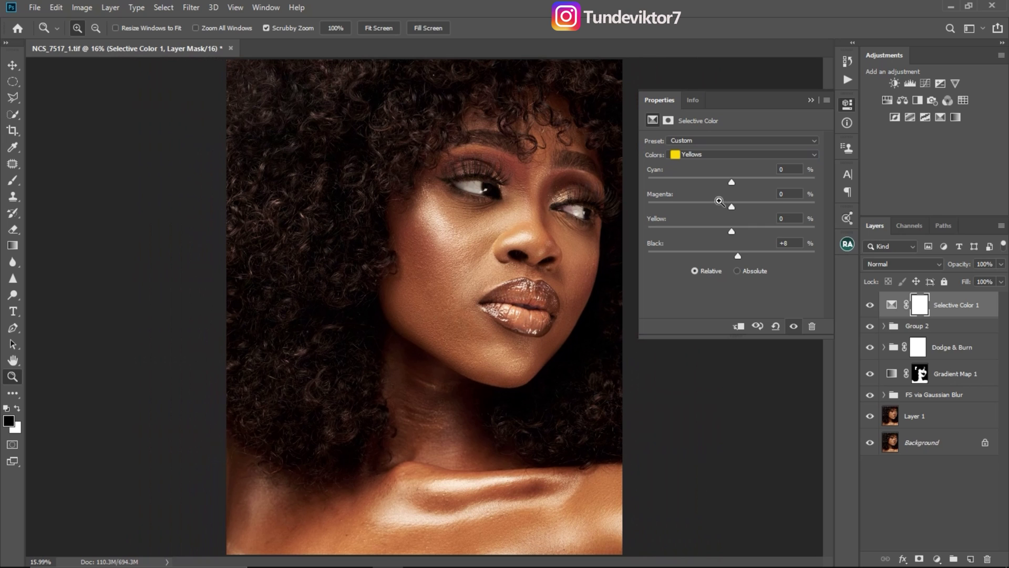
left_click_drag(732, 235, 725, 232)
left_click_drag(478, 343, 518, 358)
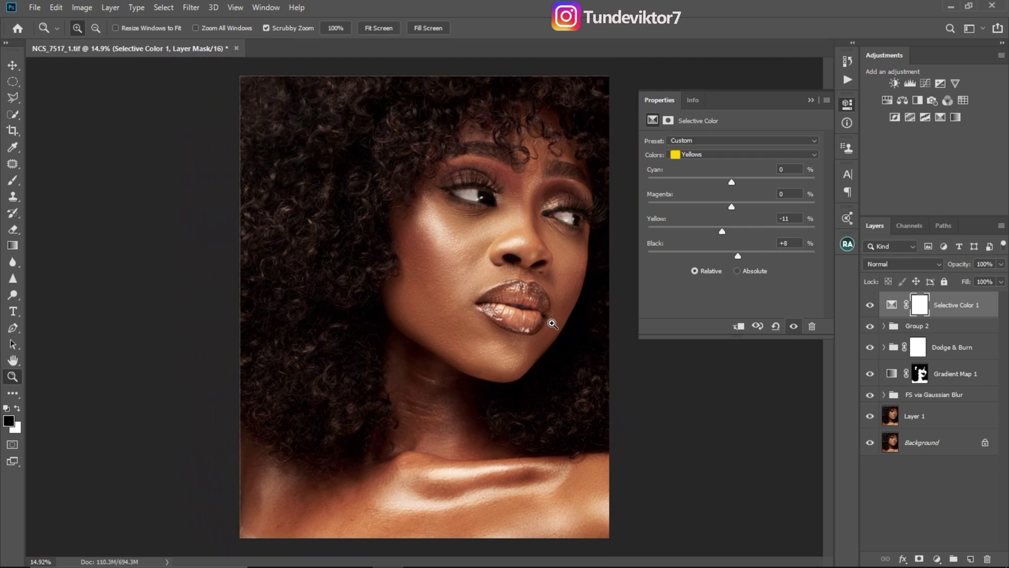
left_click_drag(552, 323, 557, 323)
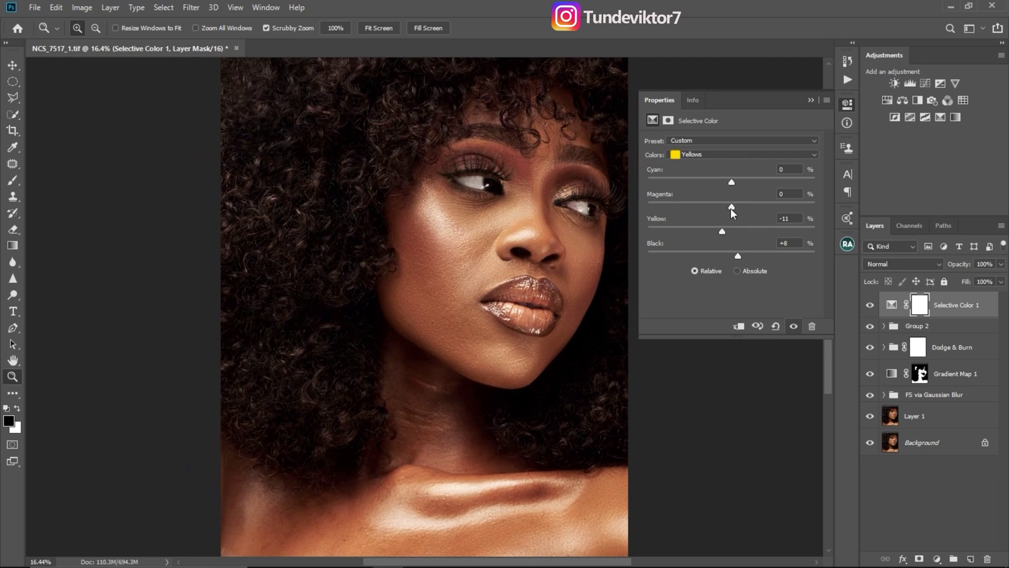
Step: Keep Magenta at 0% and set Cyan to -9% for the Yellows in Selective Color
mouse_move(731, 208)
left_mouse_down()
mouse_move(721, 209)
mouse_move(731, 209)
left_mouse_up()
left_click_drag(732, 208, 731, 208)
left_click(795, 195)
type("0")
left_click_drag(731, 183, 724, 186)
left_click_drag(725, 189, 724, 189)
key("shift+Tab")
key("shift+Tab")
key("Up")
left_click_drag(720, 182, 725, 181)
left_click(717, 155)
left_click(709, 173)
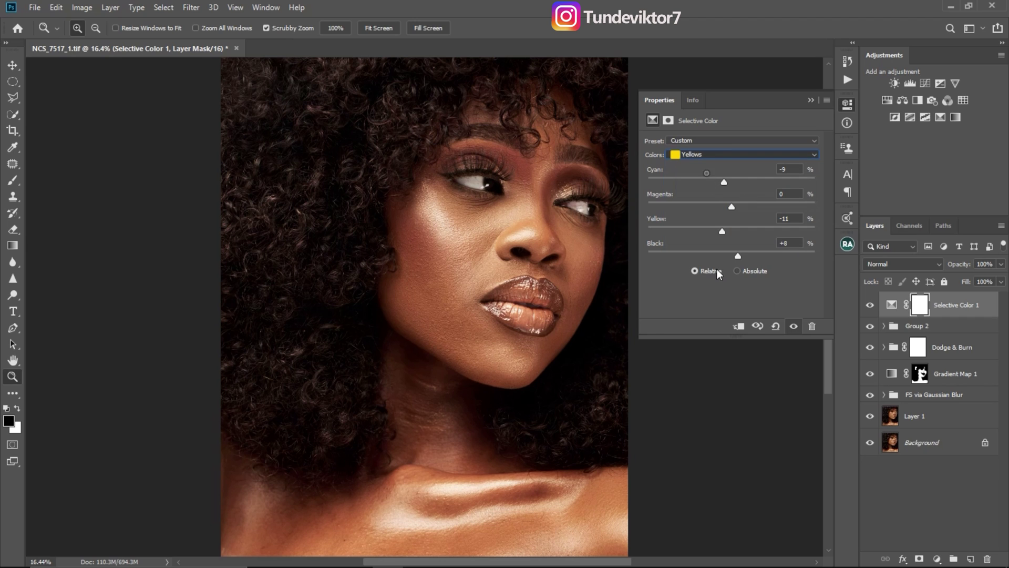
Step: Toggle the Selective Color layer off and on to compare the skin tone before and after
left_click(870, 305)
left_click(480, 235)
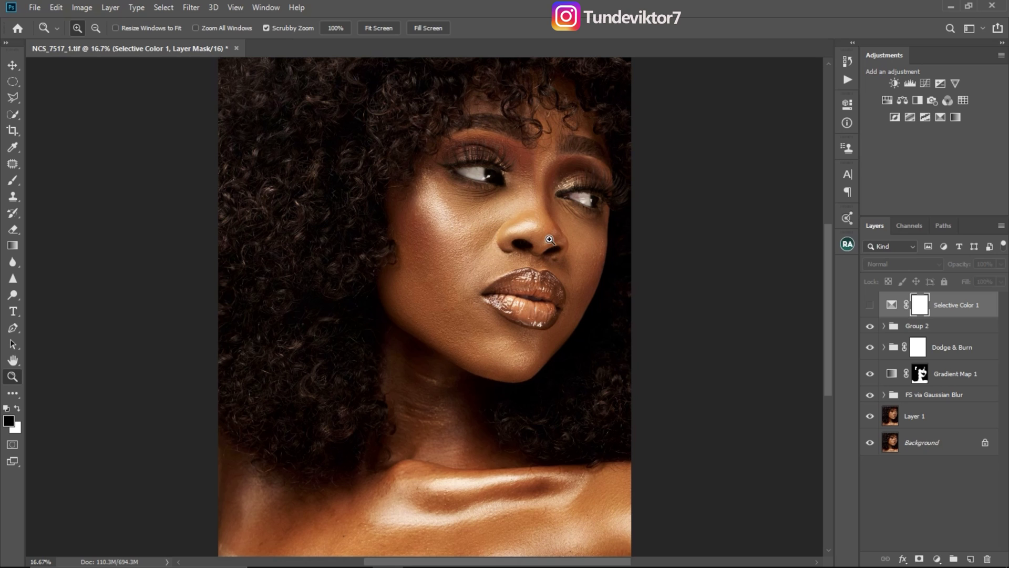
left_click(871, 306)
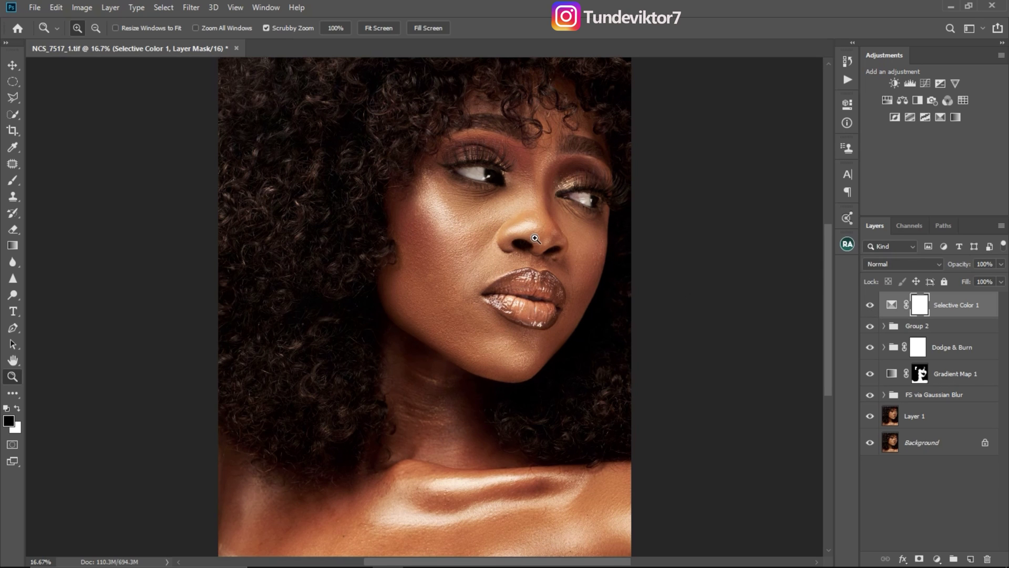
mouse_move(553, 307)
left_mouse_down()
mouse_move(589, 305)
mouse_move(549, 302)
mouse_move(561, 299)
mouse_move(547, 292)
mouse_move(545, 320)
left_mouse_up()
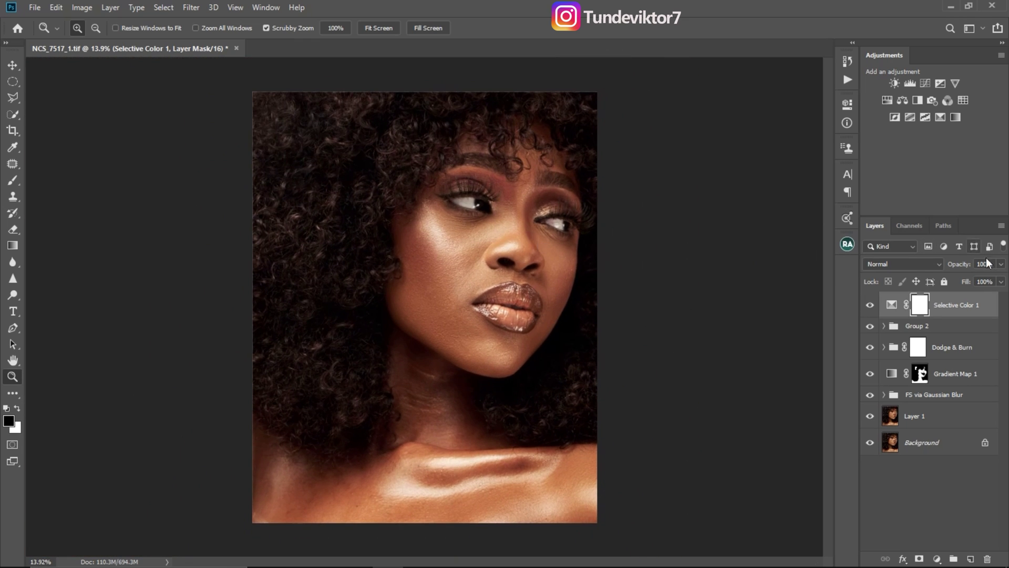
Step: Reduce the Selective Color layer's opacity to 73%
left_click(1002, 264)
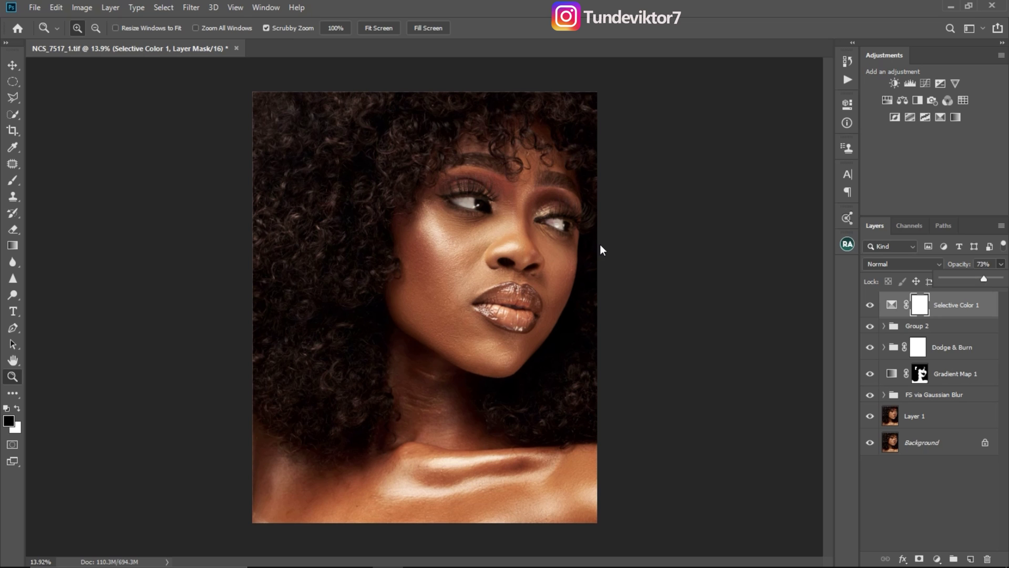
left_click(519, 290)
left_click_drag(534, 295, 513, 281)
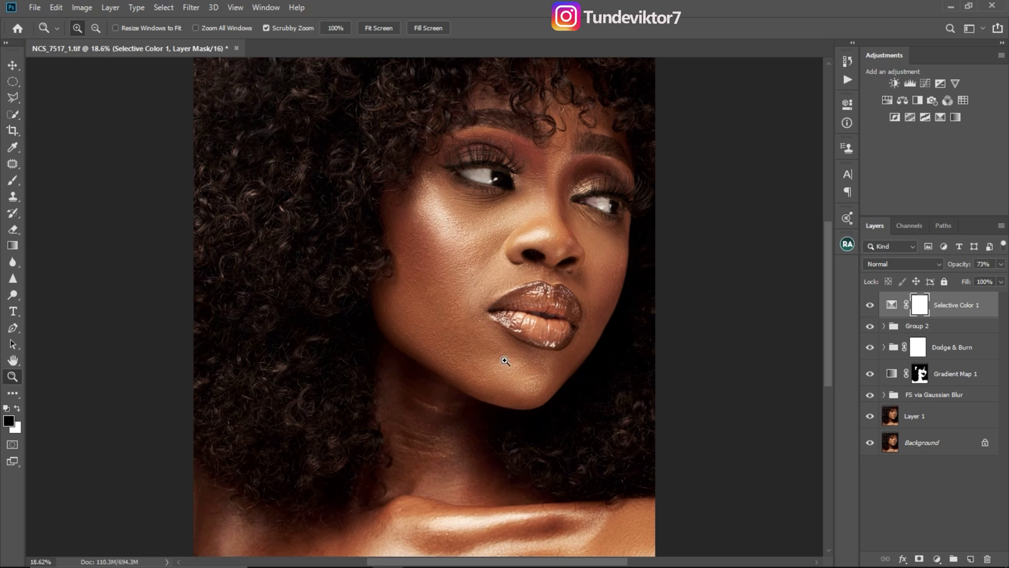
left_click_drag(546, 344, 513, 333)
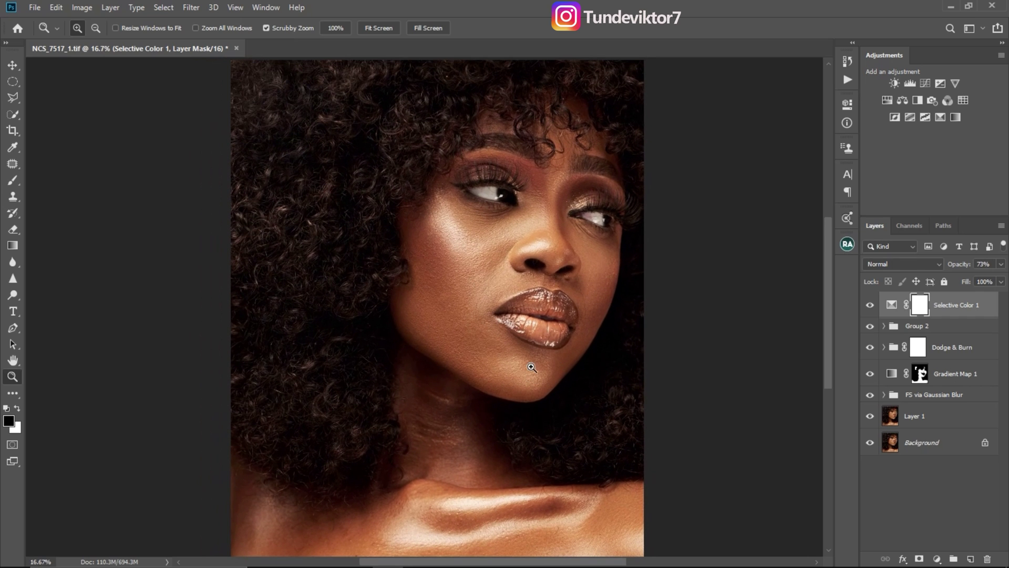
Step: Add a Hue/Saturation adjustment layer above the Selective Color layer and target its Reds range
left_click(887, 100)
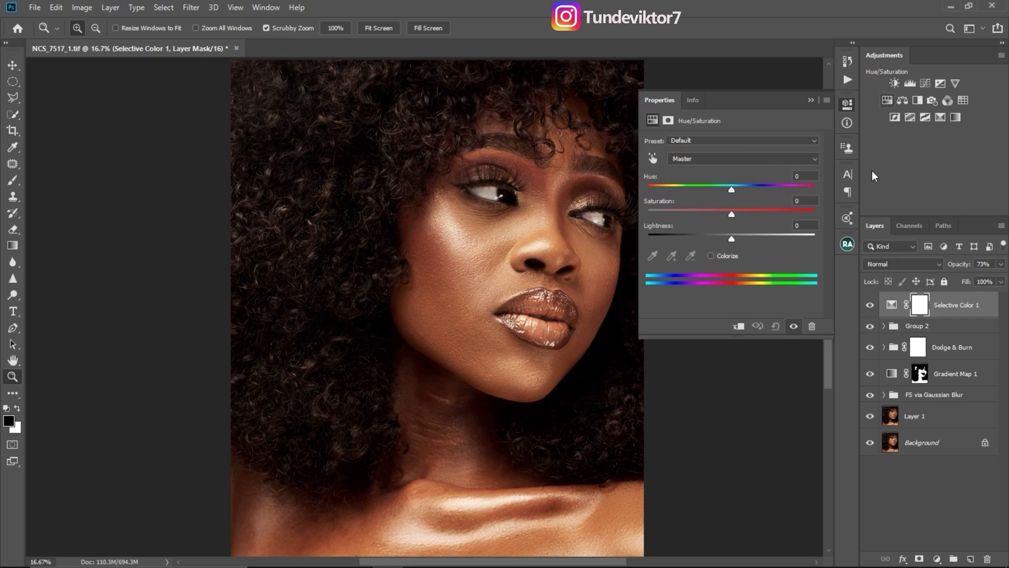
left_click(714, 158)
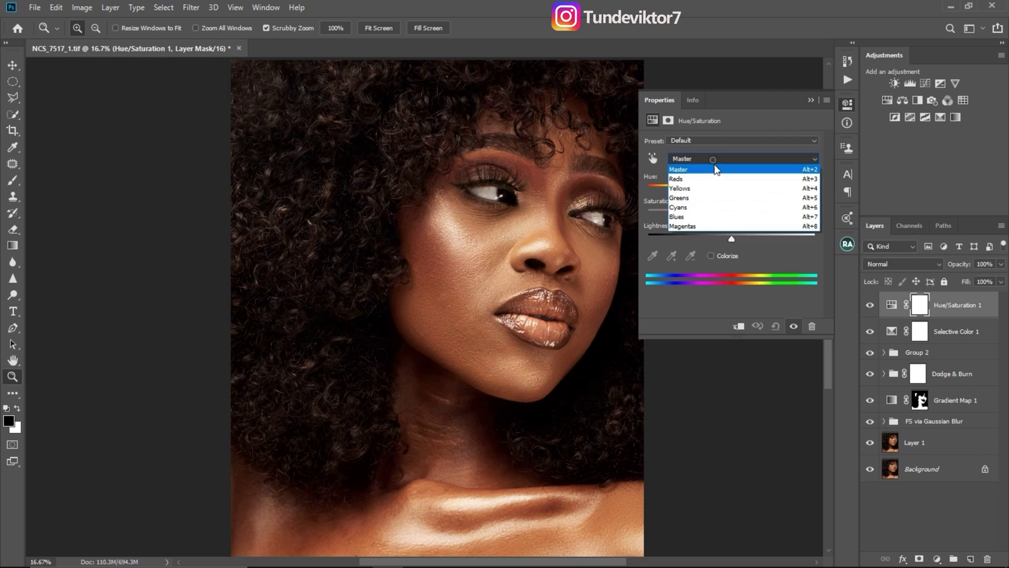
left_click(710, 179)
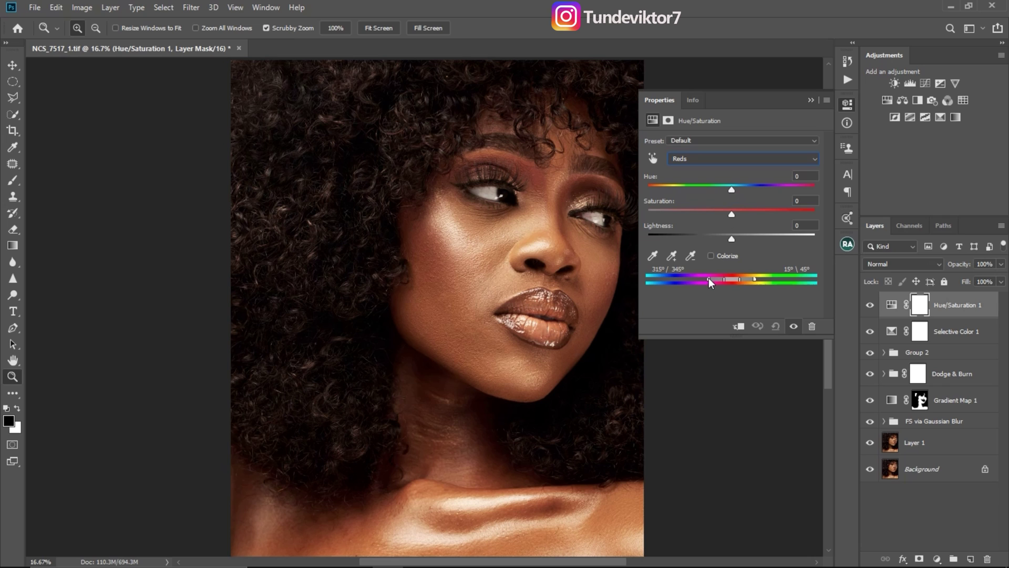
Step: Nudge the Hue of the Reds slightly and shift the Hue of the Yellows to about -6 in the Hue/Saturation adjustment
left_click_drag(731, 192, 730, 193)
left_click(708, 156)
left_click(707, 187)
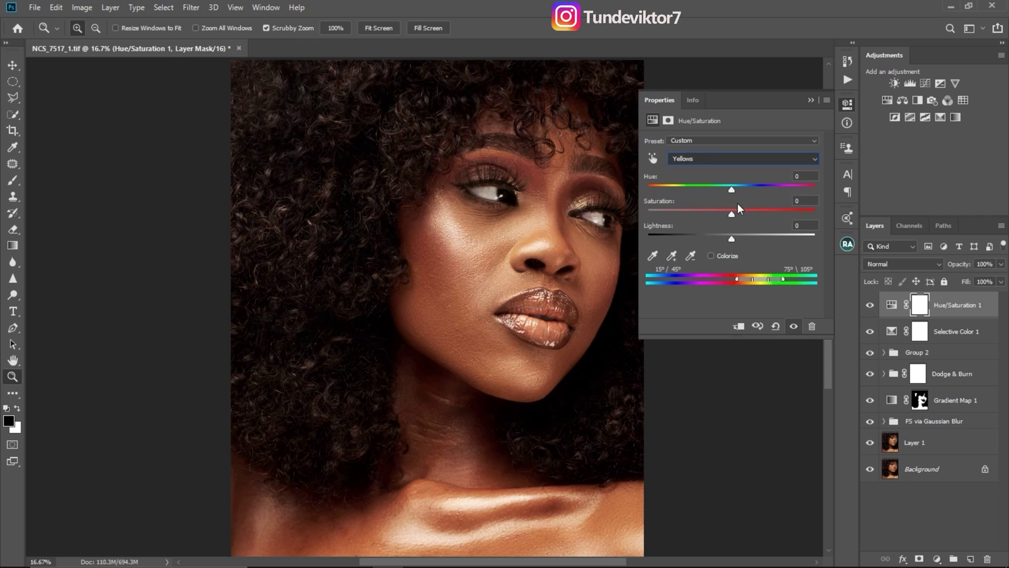
left_click_drag(732, 191, 731, 191)
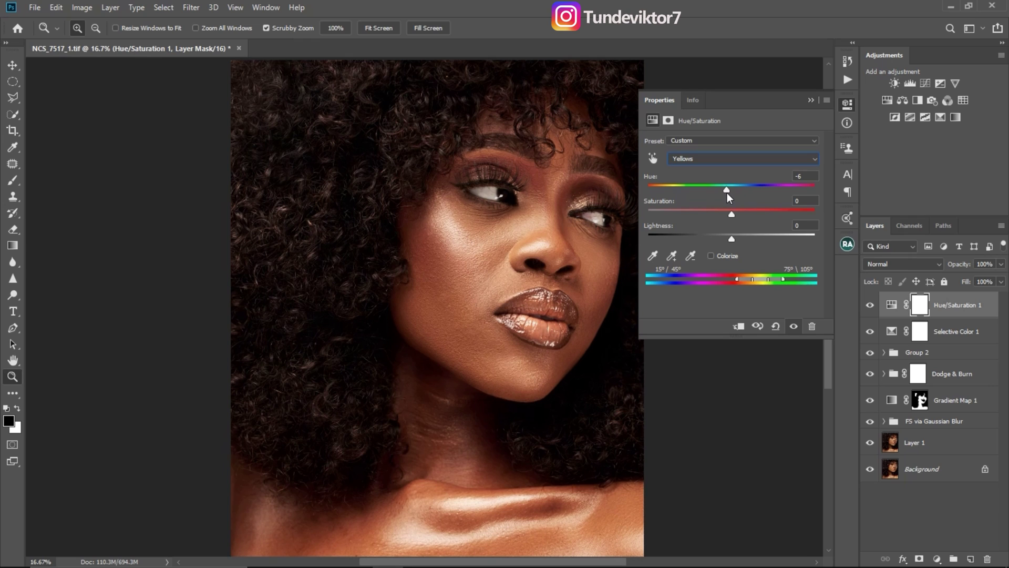
left_click_drag(727, 193, 726, 192)
left_click(812, 100)
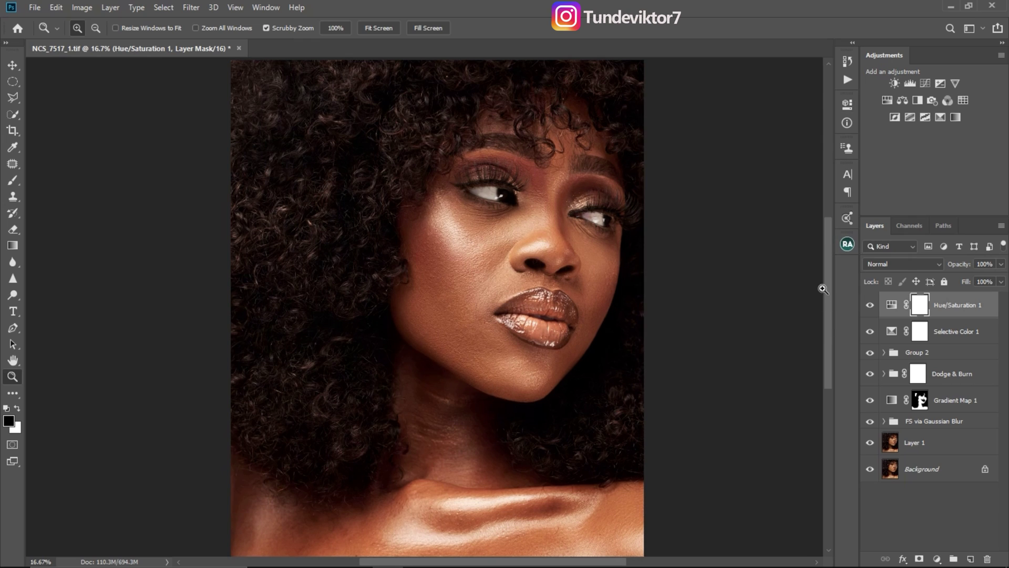
Step: Toggle the Hue/Saturation layer off and on to compare the skin tone before and after
left_click_drag(497, 352, 465, 346)
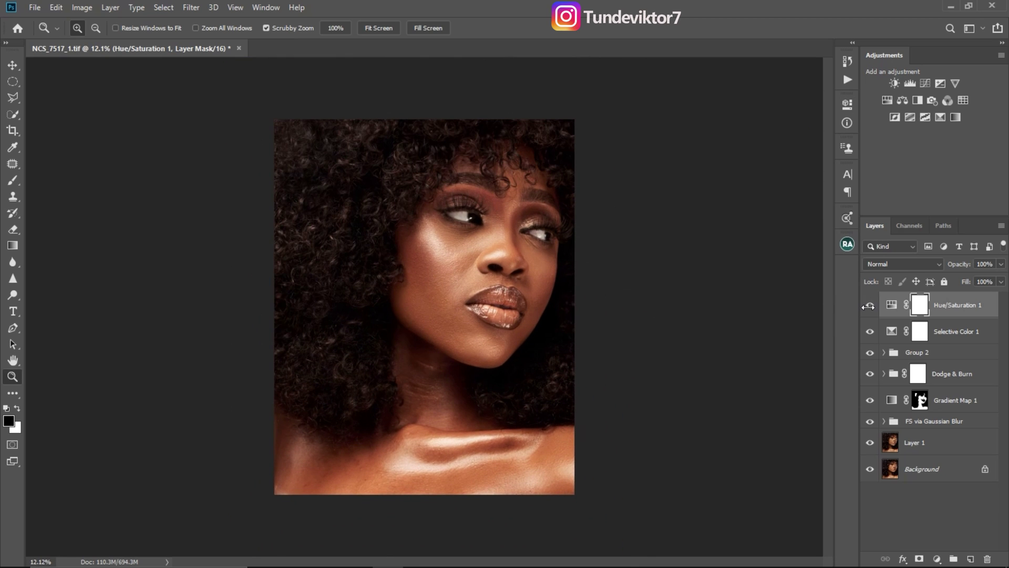
left_click(870, 306)
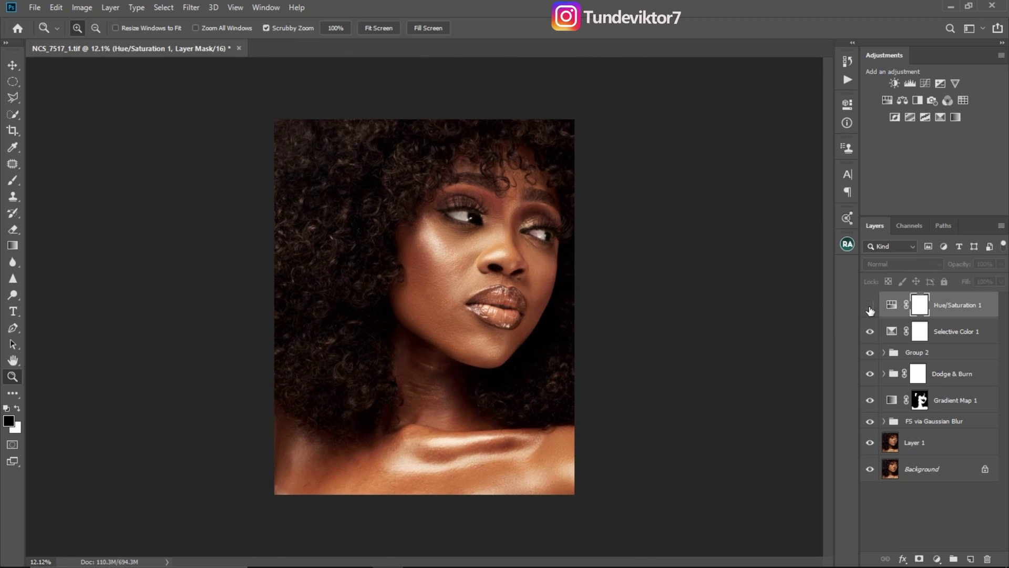
left_click(870, 307)
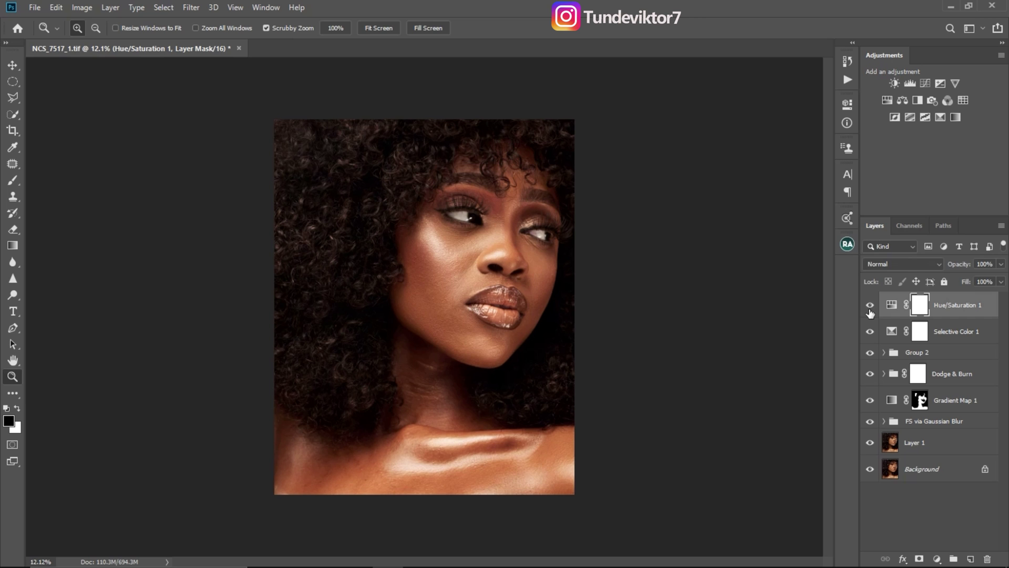
Step: Add a Vibrance adjustment layer above the Hue/Saturation layer and raise its Vibrance slightly
left_click_drag(512, 313, 553, 331)
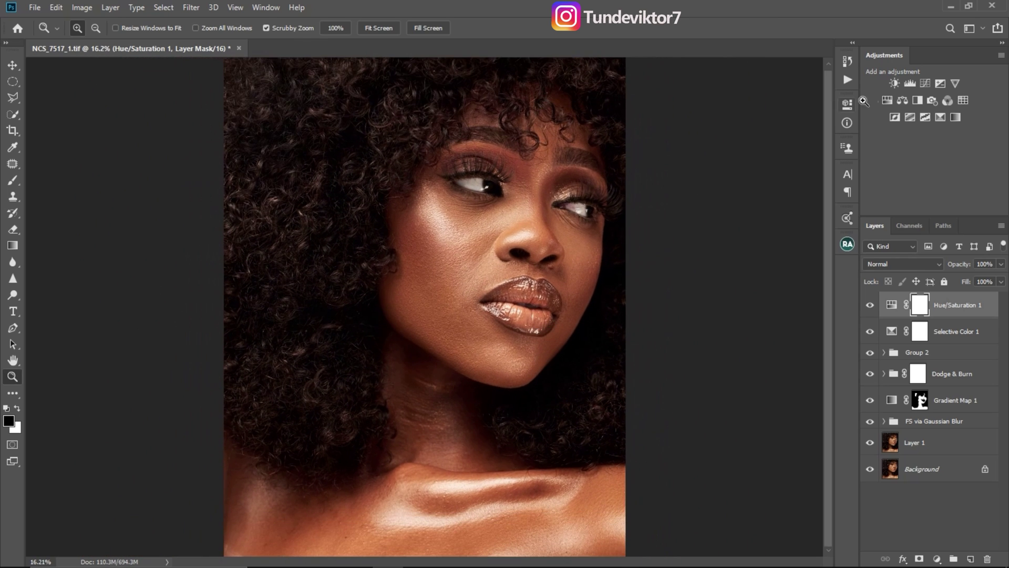
left_click(955, 83)
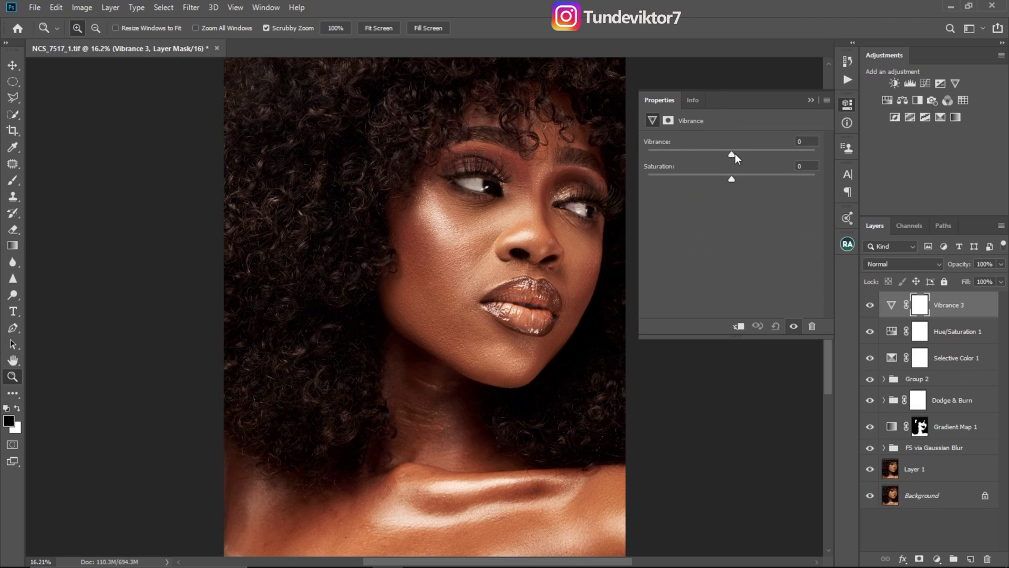
left_click_drag(735, 154, 740, 154)
left_click(812, 98)
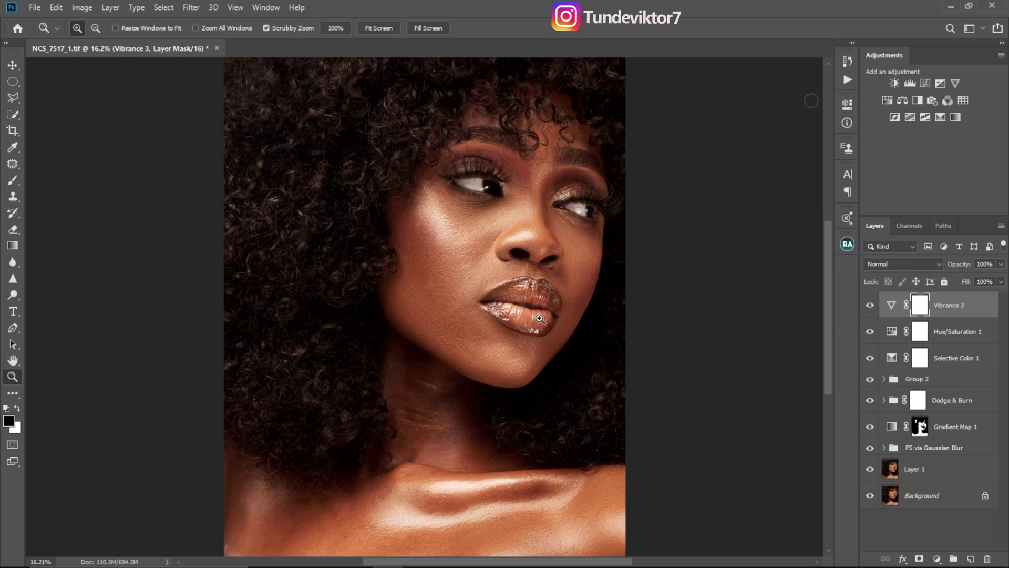
Step: Group the Vibrance, Hue/Saturation and Selective Color layers and reduce the group's opacity to 91%
left_click_drag(542, 315, 484, 300)
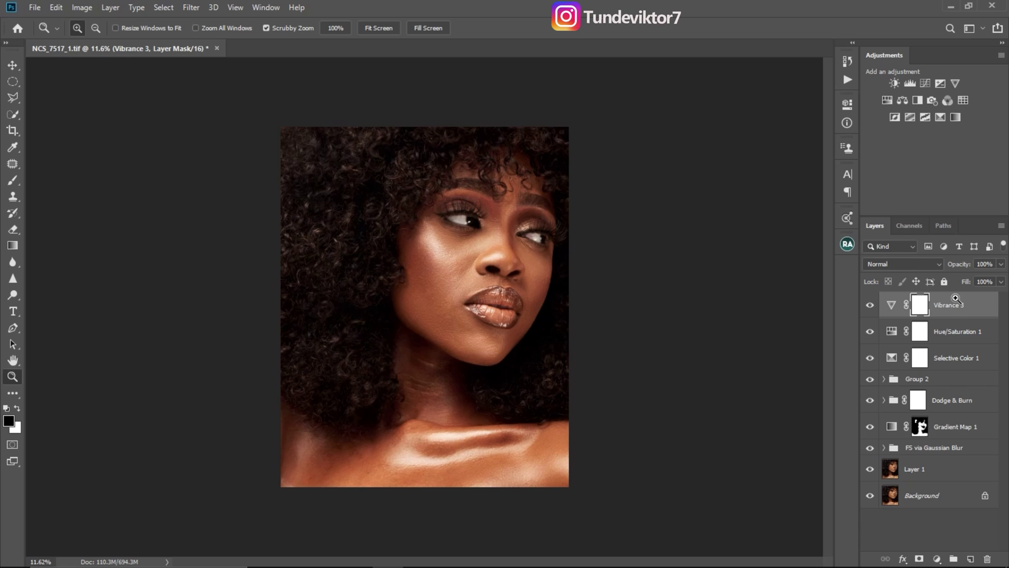
left_click(977, 309)
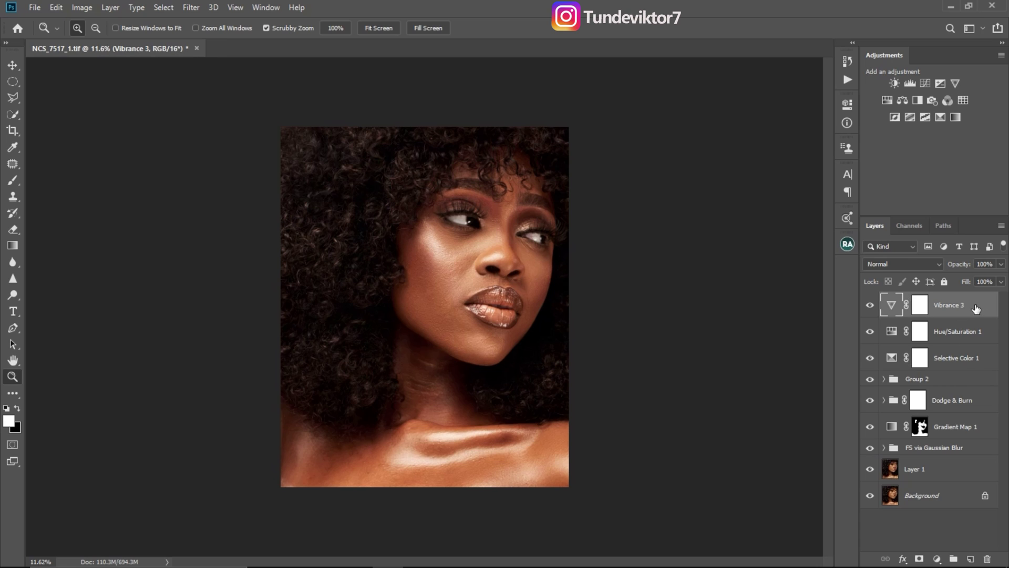
left_click(971, 359, "shift")
left_click(979, 313)
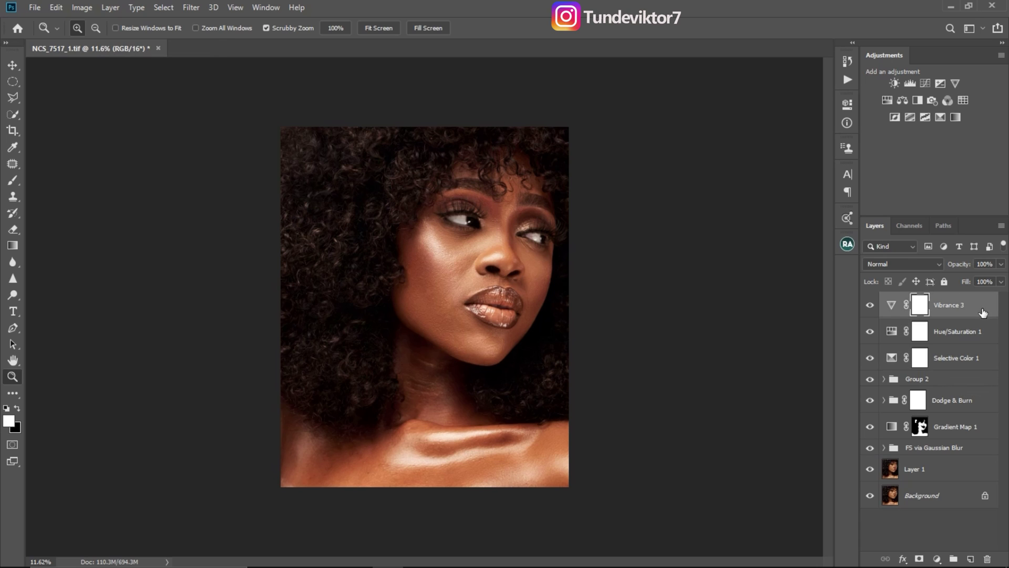
left_click(978, 336, "ctrl")
left_click(969, 359, "ctrl")
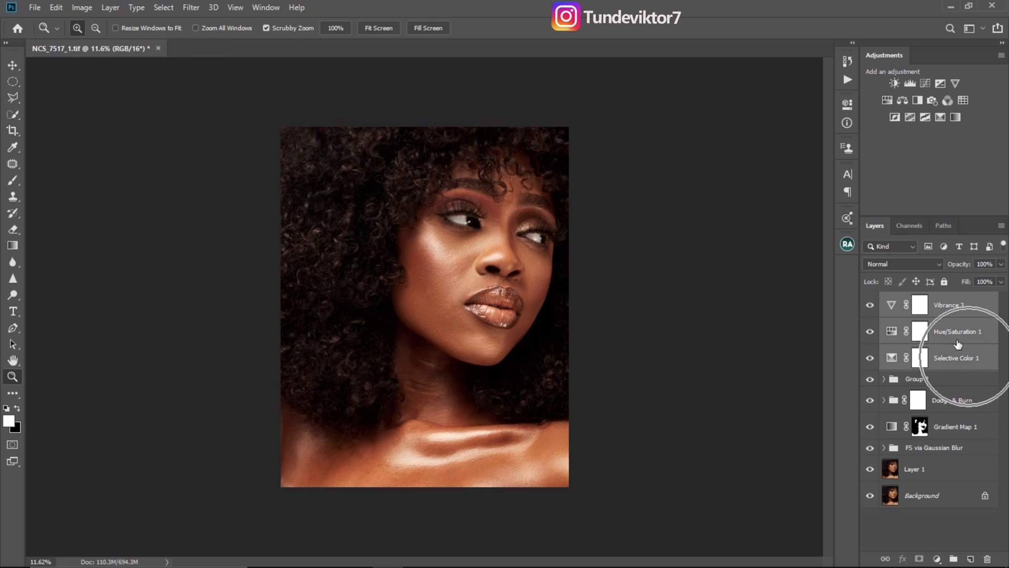
key("ctrl+g")
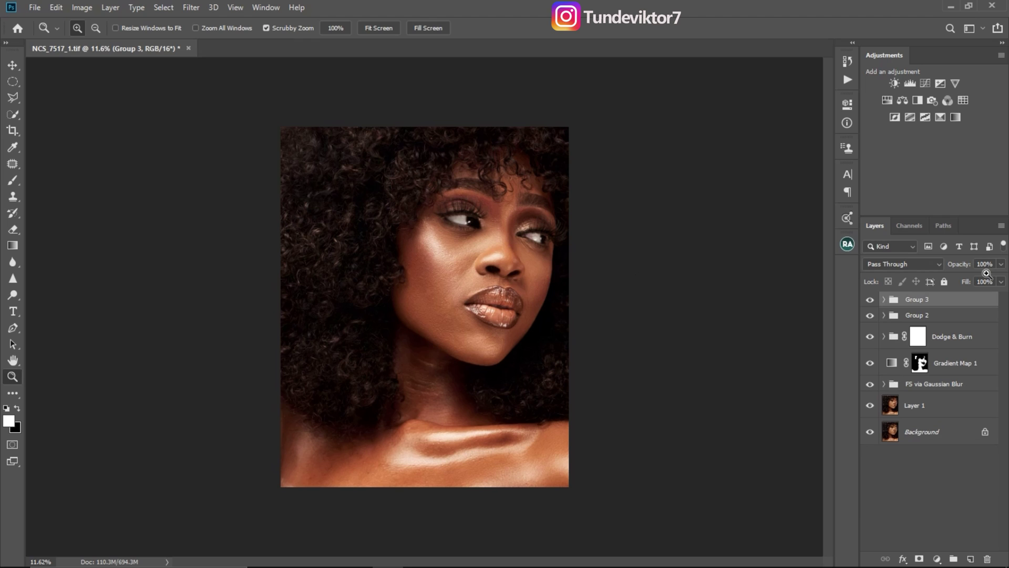
left_click(1001, 281)
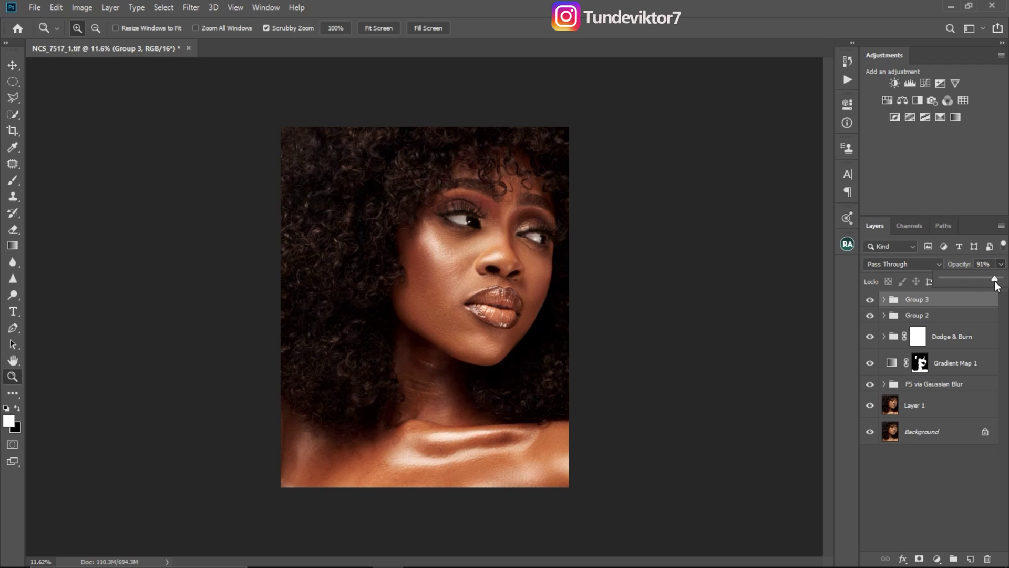
left_click(897, 489)
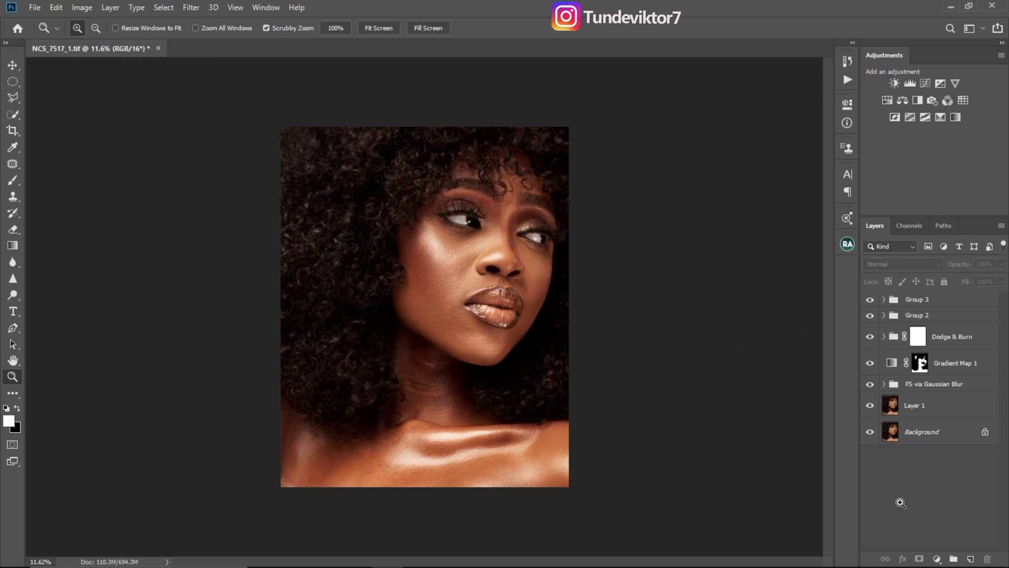
Step: Add a white layer mask to Group 3 and prepare a black brush with 40% flow
left_click(914, 298)
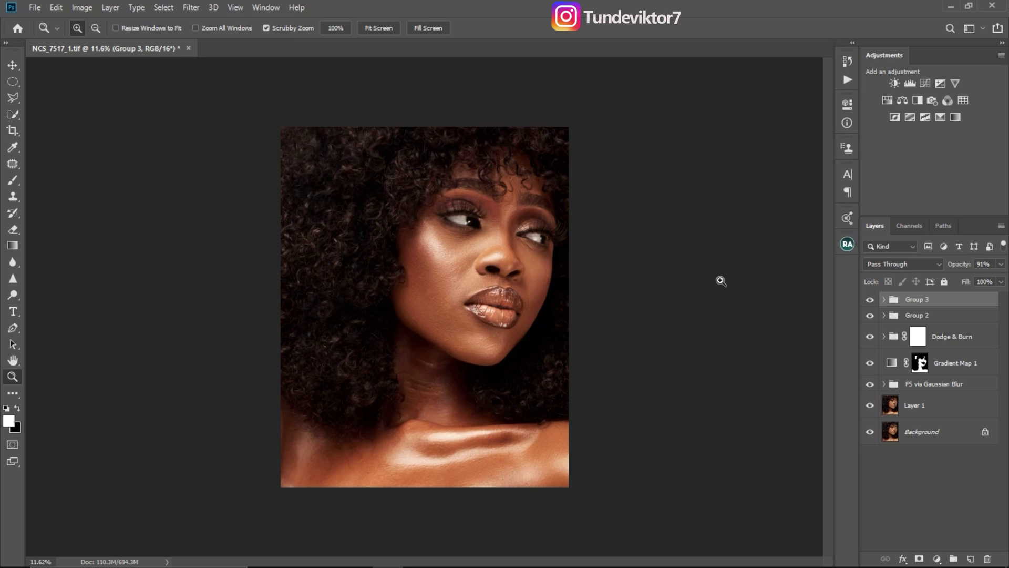
left_click(918, 558)
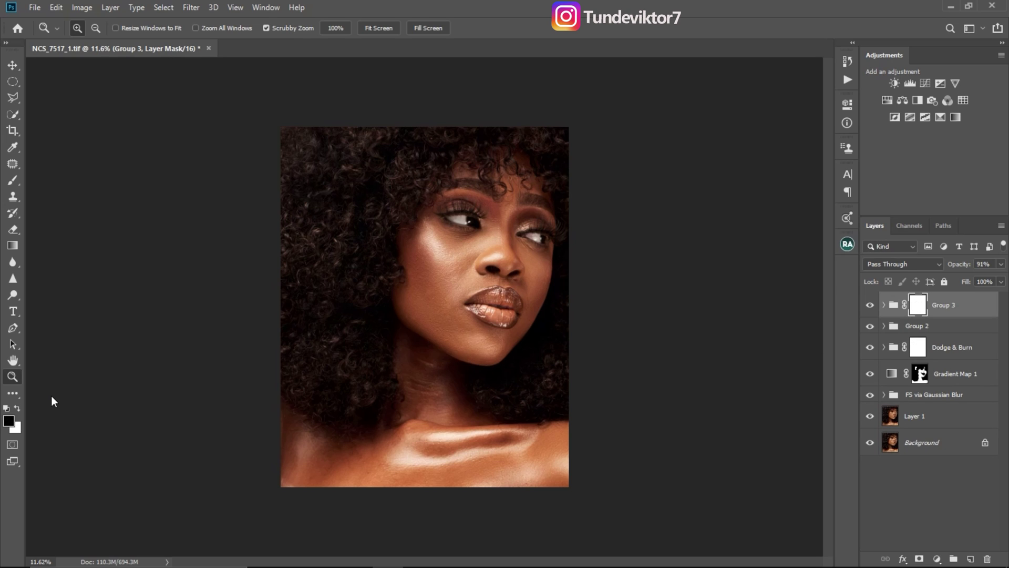
key("b")
left_click(8, 420)
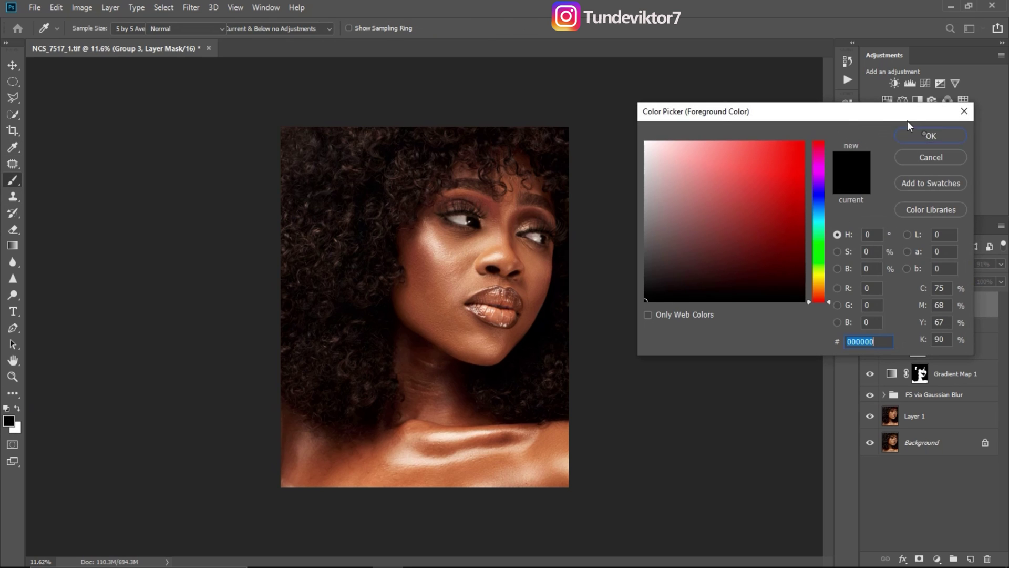
left_click(912, 135)
left_click(370, 28)
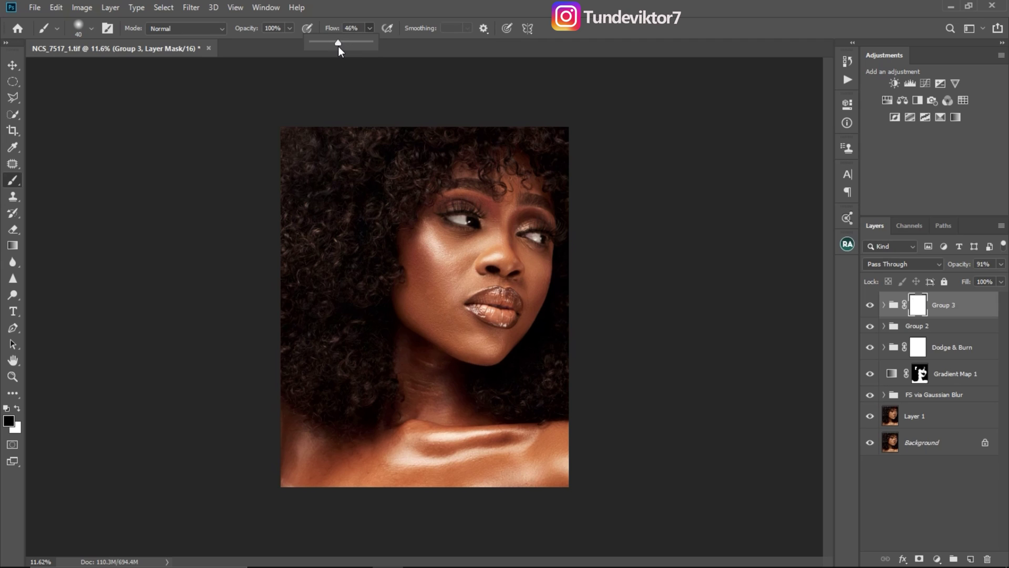
left_click(330, 239)
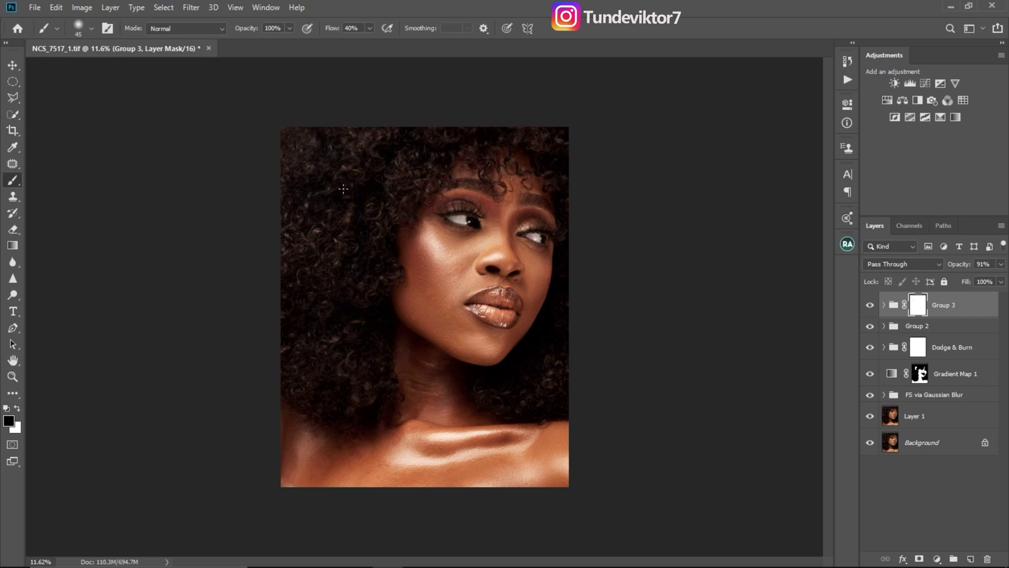
Step: Paint black over the hair in Group 3's mask with a 900 px brush, and compare with the mask disabled and enabled
key("bracketright")
key("bracketright")
key("bracketright")
key("bracketright")
key("bracketright")
key("bracketright")
key("bracketright")
left_click_drag(509, 131, 378, 151)
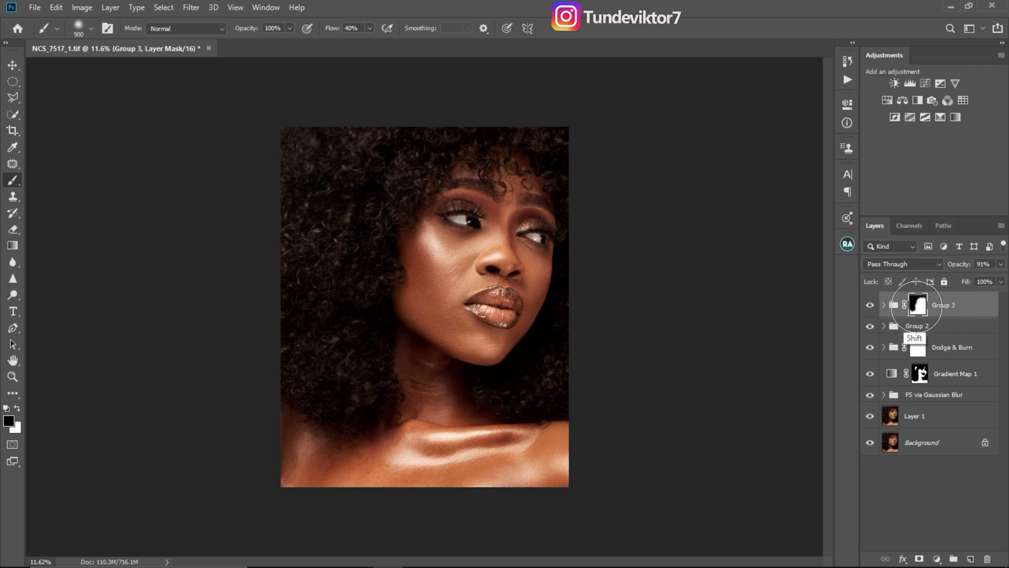
left_click(919, 307, "shift")
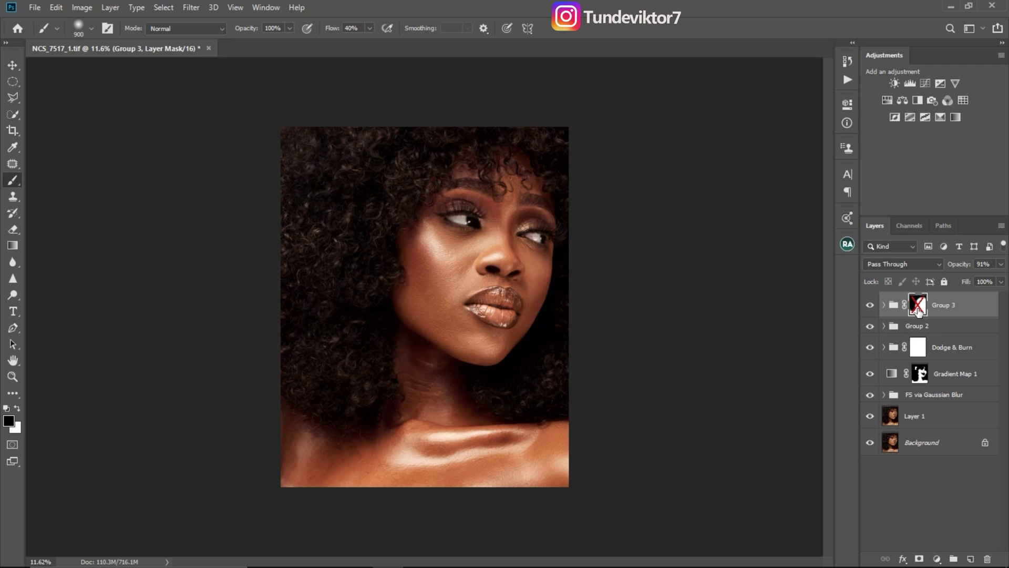
left_click(922, 312, "shift")
Step: Paint black in Group 3's mask over the remaining hair on the right side of the face with a 700 px brush
key("z")
left_click(560, 322)
mouse_move(560, 321)
left_mouse_down()
mouse_move(549, 247)
mouse_move(565, 227)
mouse_move(542, 227)
left_mouse_up()
key("b")
key("z")
key("b")
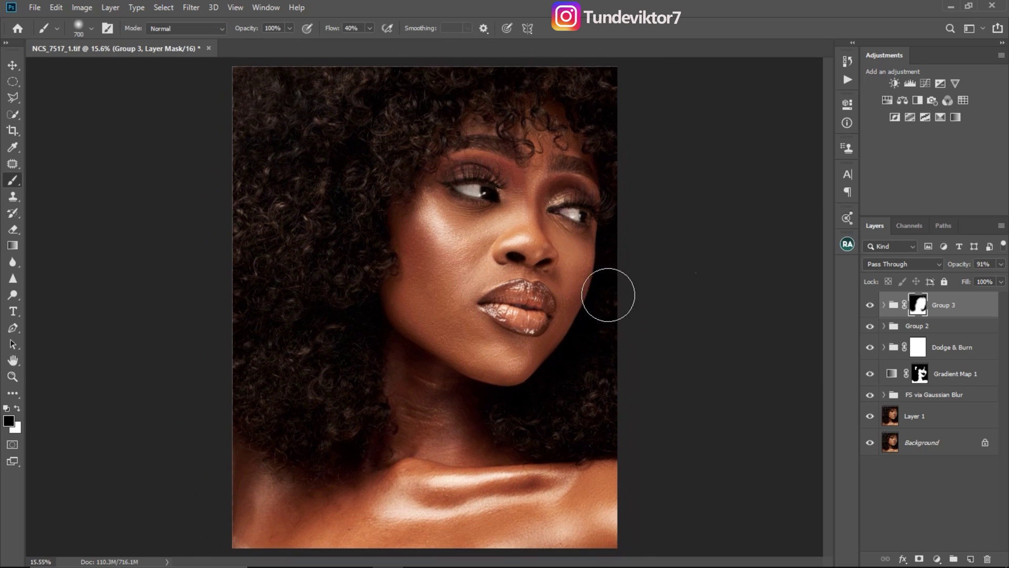
Step: Run the Beauty Retouch v3.3 sharpening action to add a sharpened Overlay layer with a mask above Group 3
left_click(847, 245)
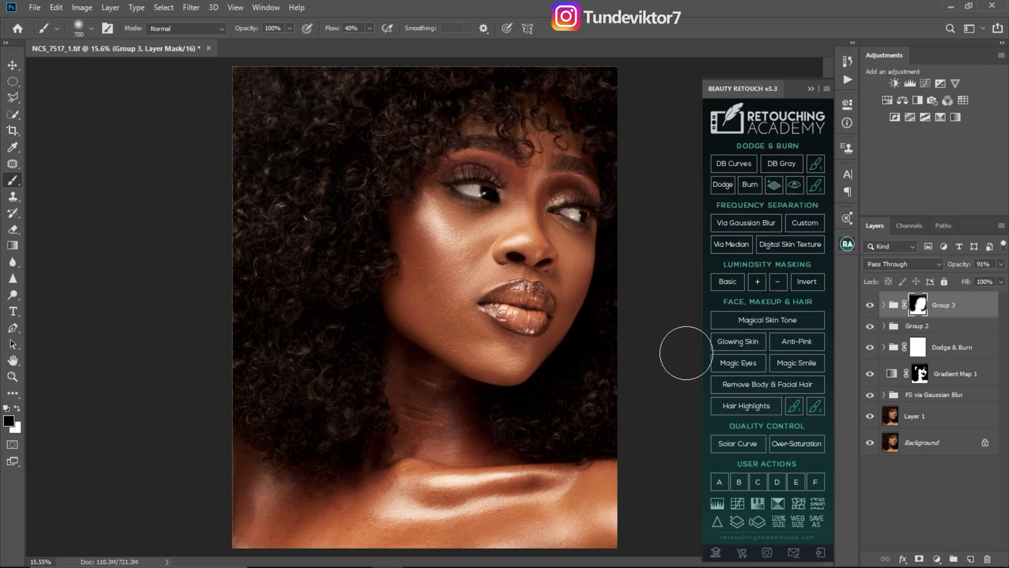
key("z")
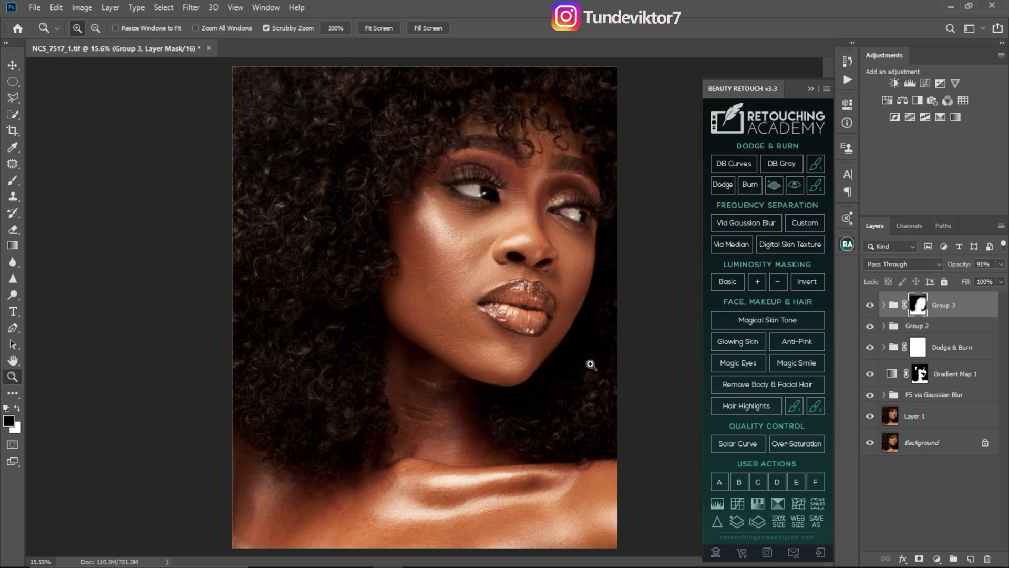
mouse_move(590, 362)
left_mouse_down()
mouse_move(552, 348)
mouse_move(582, 354)
left_mouse_up()
key("b")
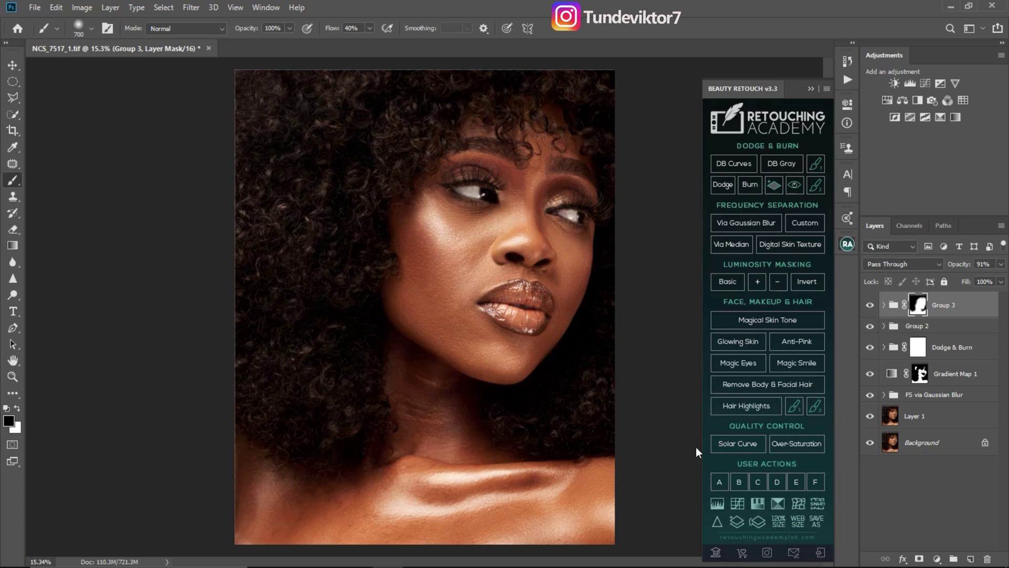
key("ctrl+shift+alt+e")
key("x")
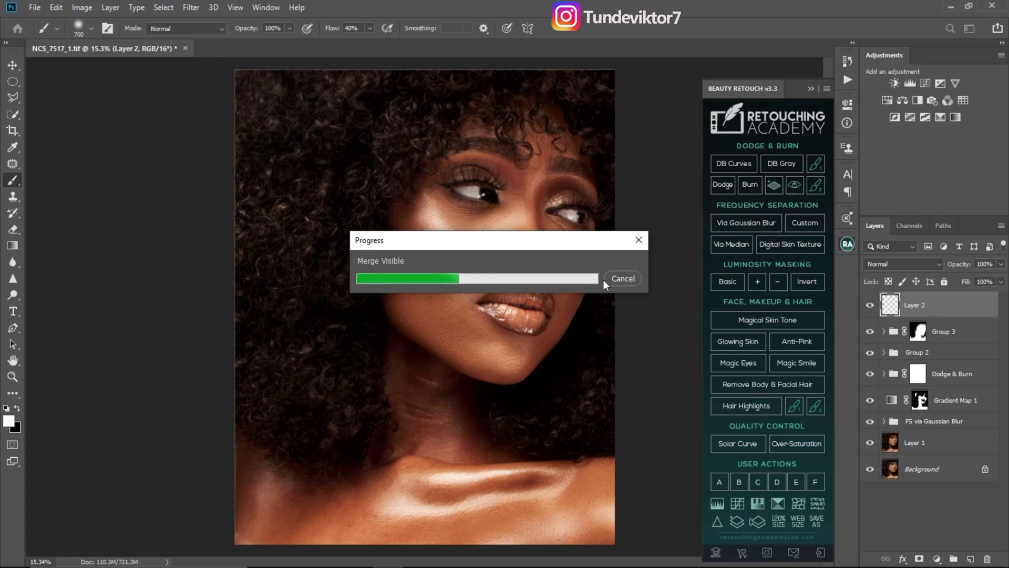
Step: Toggle the sharpened layer off and on to compare the facial detail up close
key("z")
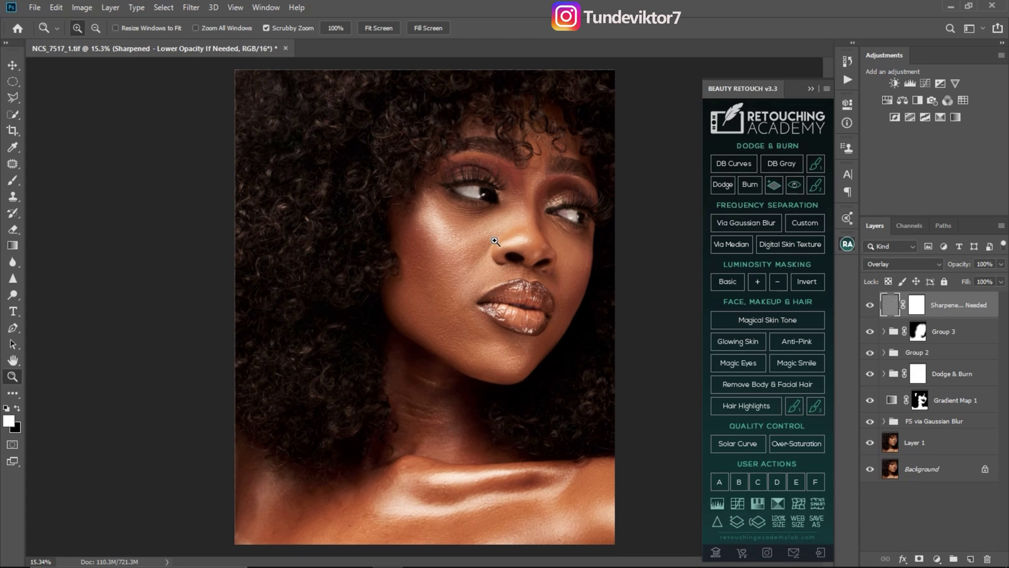
mouse_move(513, 257)
left_mouse_down()
mouse_move(534, 273)
mouse_move(584, 251)
left_mouse_up()
key("b")
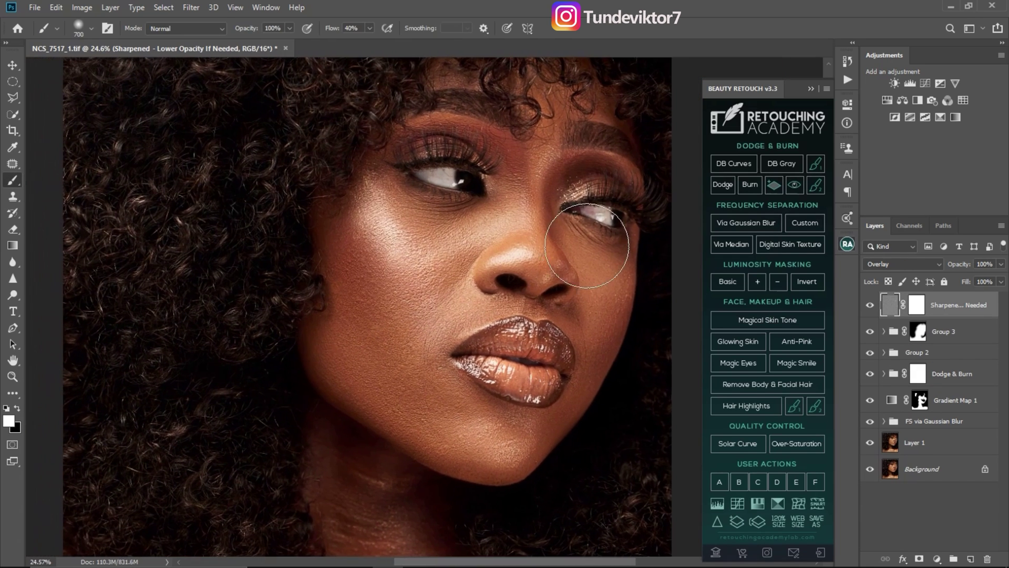
left_click(870, 306)
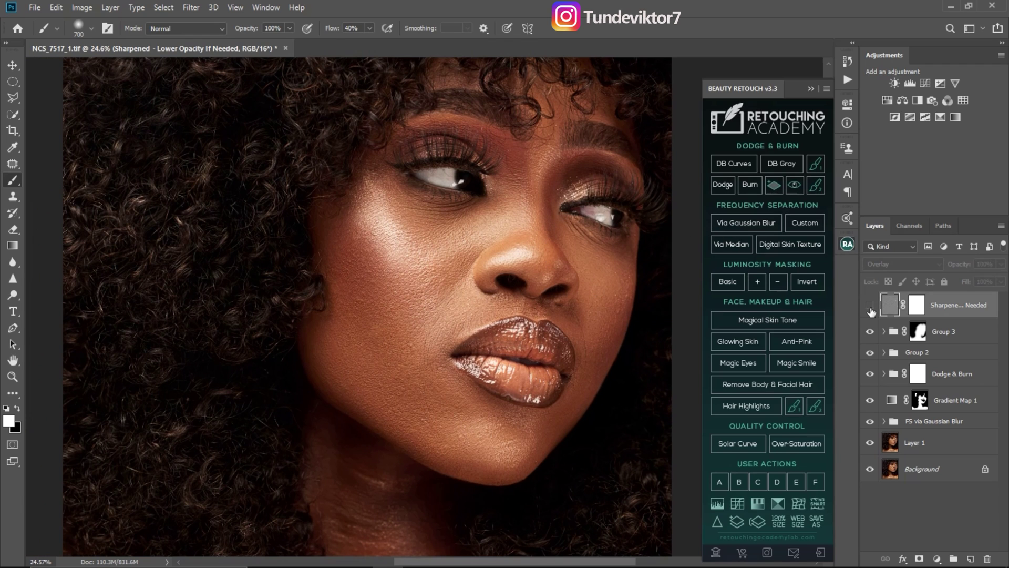
left_click(870, 306)
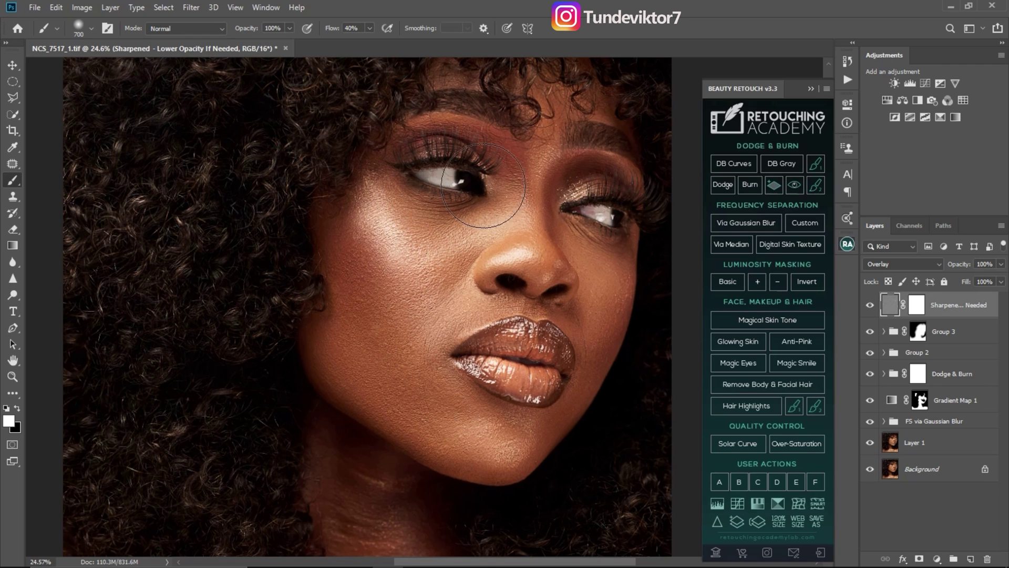
Step: Invert the sharpened layer's mask to black and make white the foreground color
left_click(921, 309)
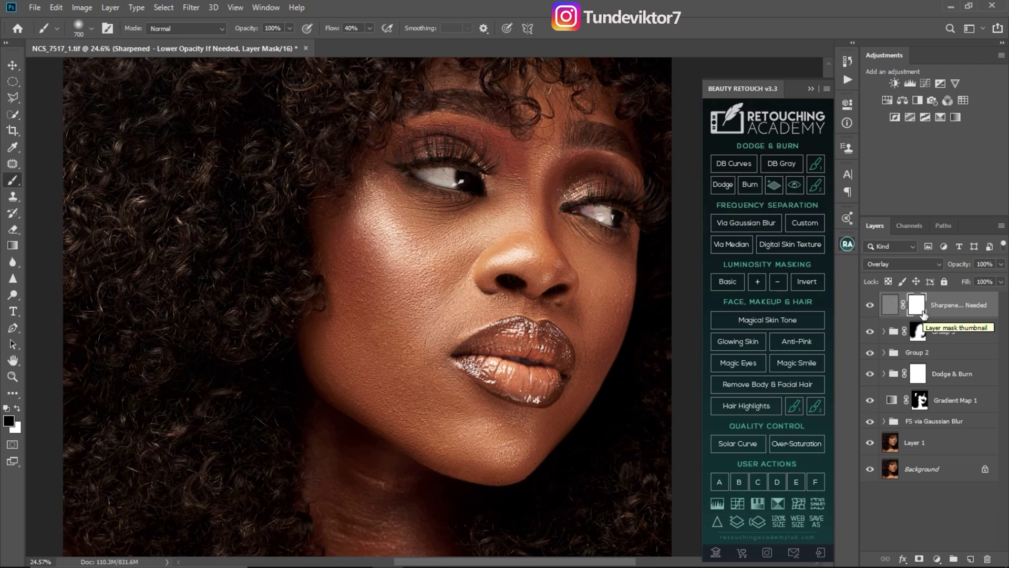
key("ctrl+i")
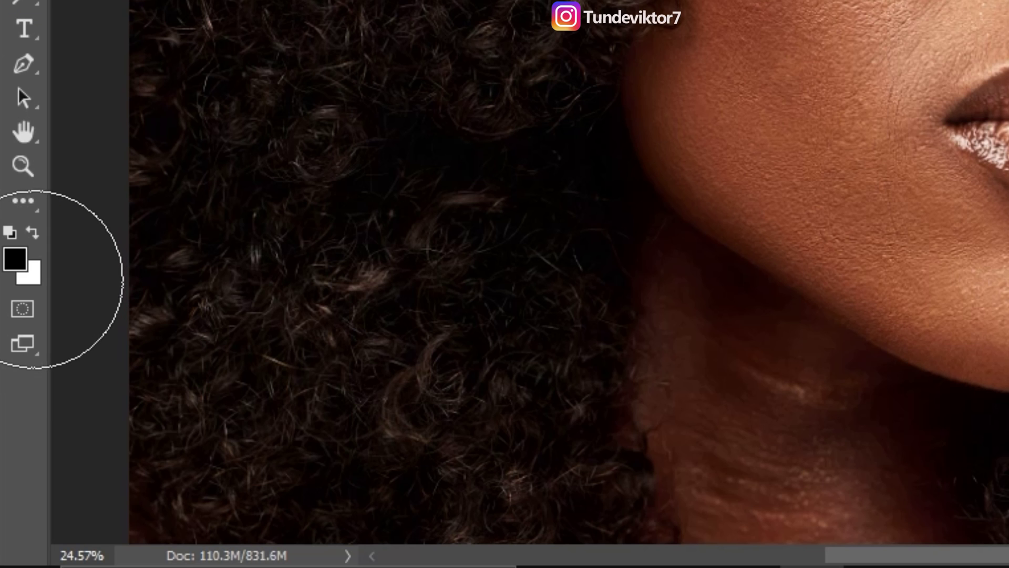
key("x")
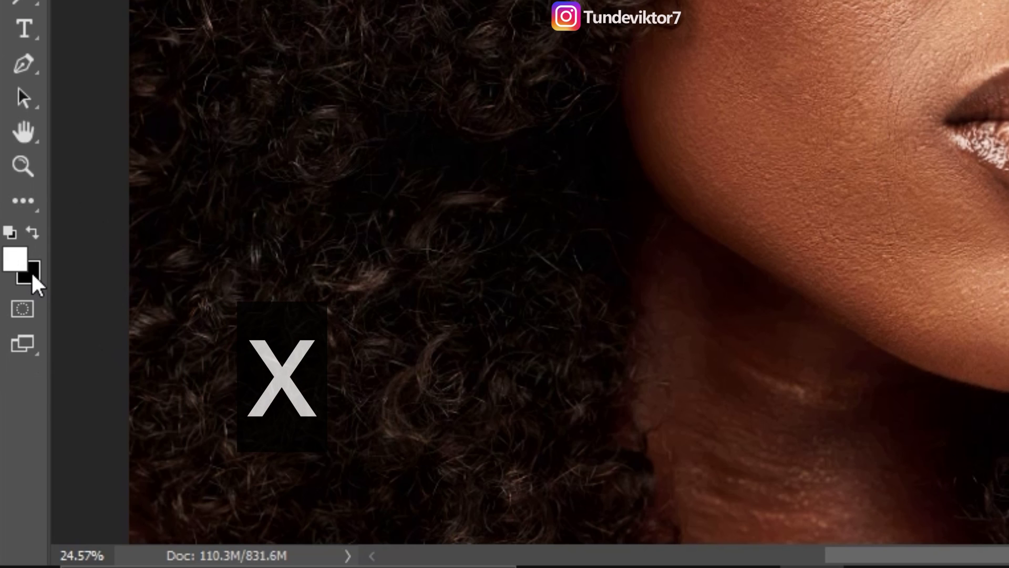
Step: Swap the foreground and background colors back and forth, ending with white in front
key("x")
key("x")
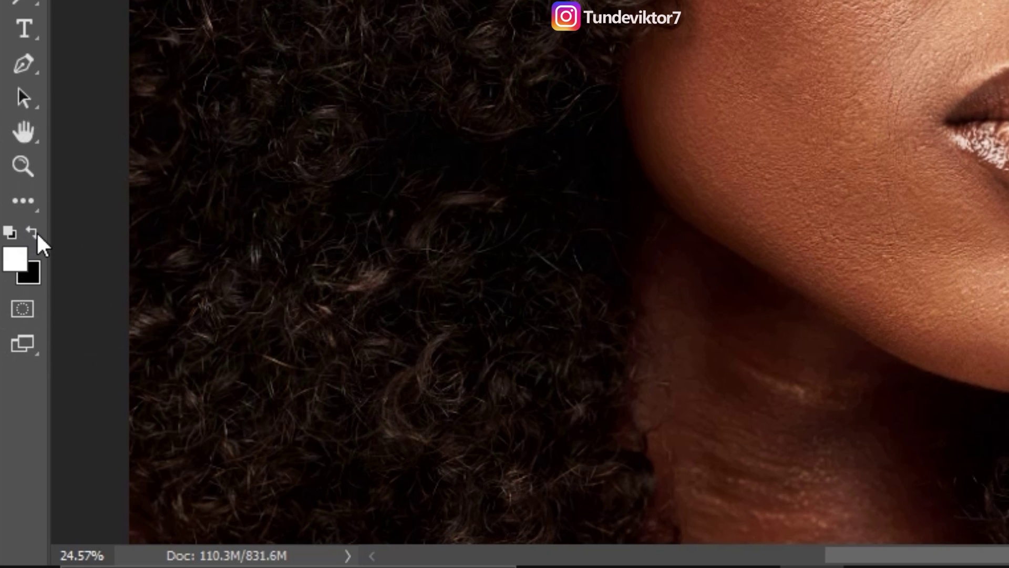
left_click(35, 232)
left_click(34, 232)
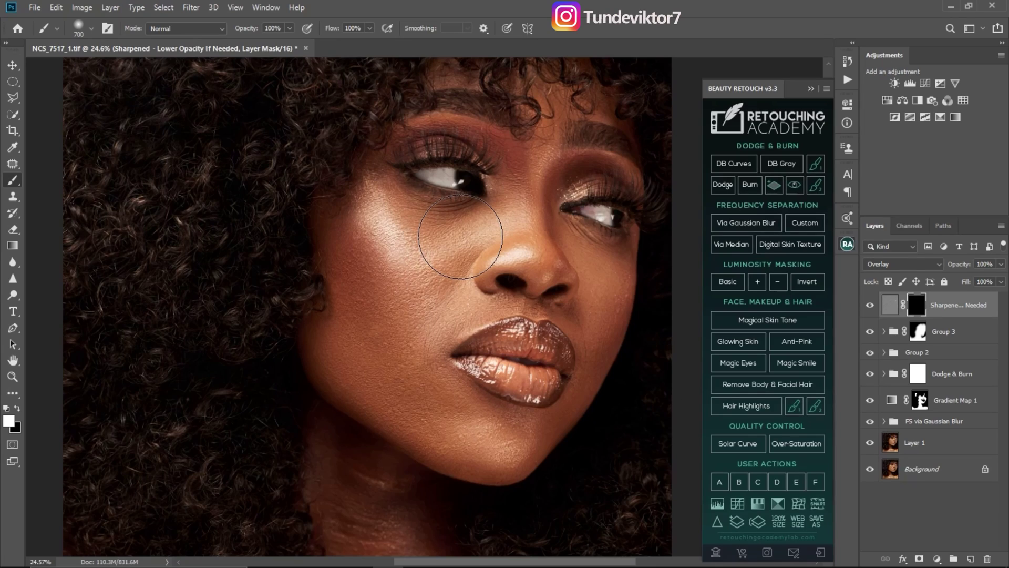
Step: Paint white over both eyes in the sharpened layer's mask with a 500 px brush
key("bracketleft")
key("bracketleft")
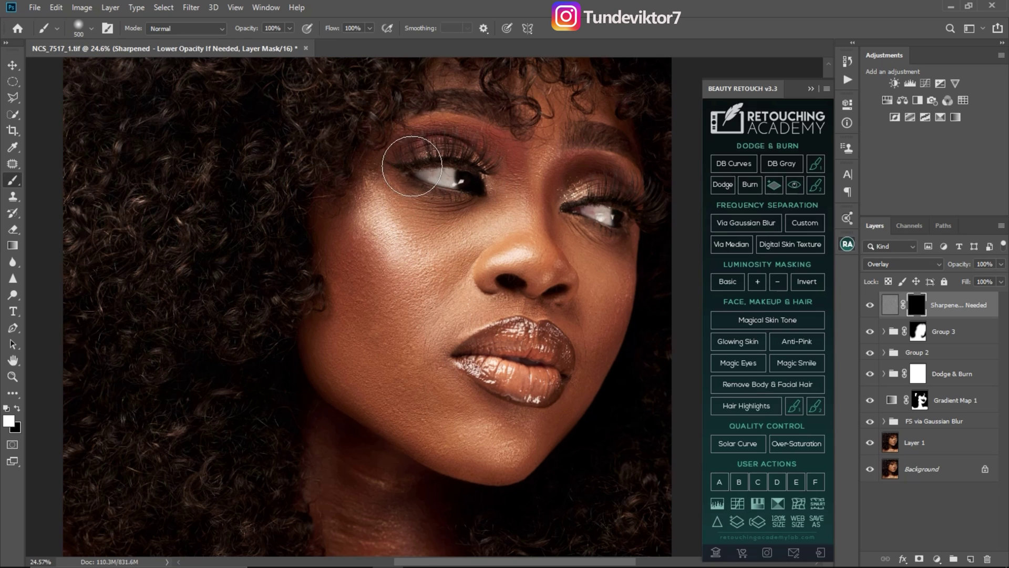
mouse_move(412, 166)
left_mouse_down()
mouse_move(421, 158)
mouse_move(458, 171)
left_mouse_up()
mouse_move(599, 219)
left_mouse_down()
mouse_move(638, 207)
mouse_move(601, 217)
left_mouse_up()
Step: Toggle the sharpened layer off and on to compare the eyes with the whole portrait in view
key("z")
mouse_move(542, 297)
left_mouse_down()
mouse_move(468, 310)
mouse_move(499, 316)
left_mouse_up()
key("b")
left_click(870, 306)
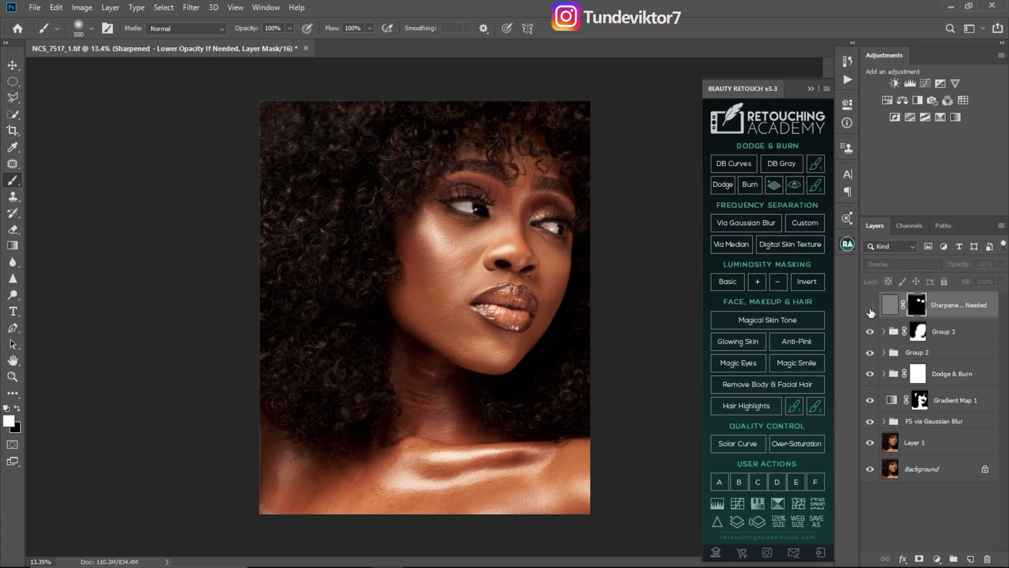
left_click(870, 306)
Step: Run the Beauty Retouch sharpening action again to add a second sharpened Overlay layer, and preview its effect on the skin
key("z")
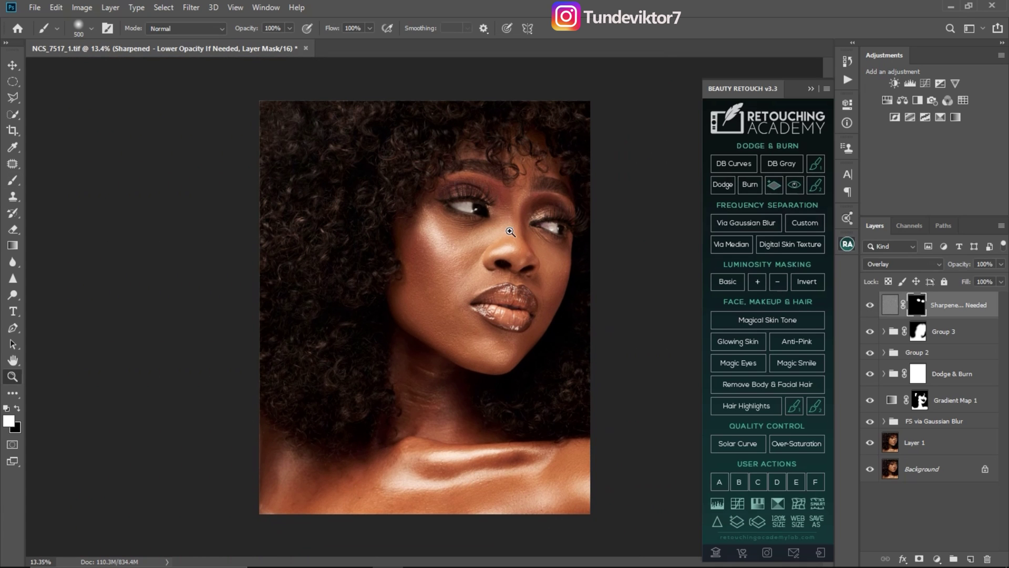
mouse_move(528, 293)
left_mouse_down()
mouse_move(565, 327)
mouse_move(521, 330)
mouse_move(584, 334)
mouse_move(505, 337)
mouse_move(426, 311)
mouse_move(466, 318)
mouse_move(421, 313)
mouse_move(511, 364)
mouse_move(548, 361)
mouse_move(514, 357)
left_mouse_up()
key("z")
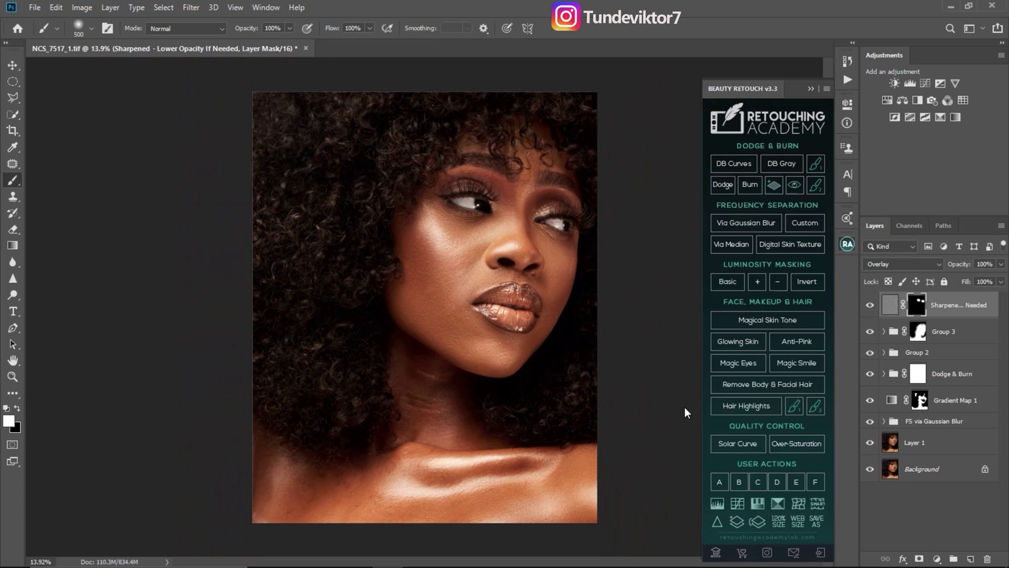
left_click(713, 472)
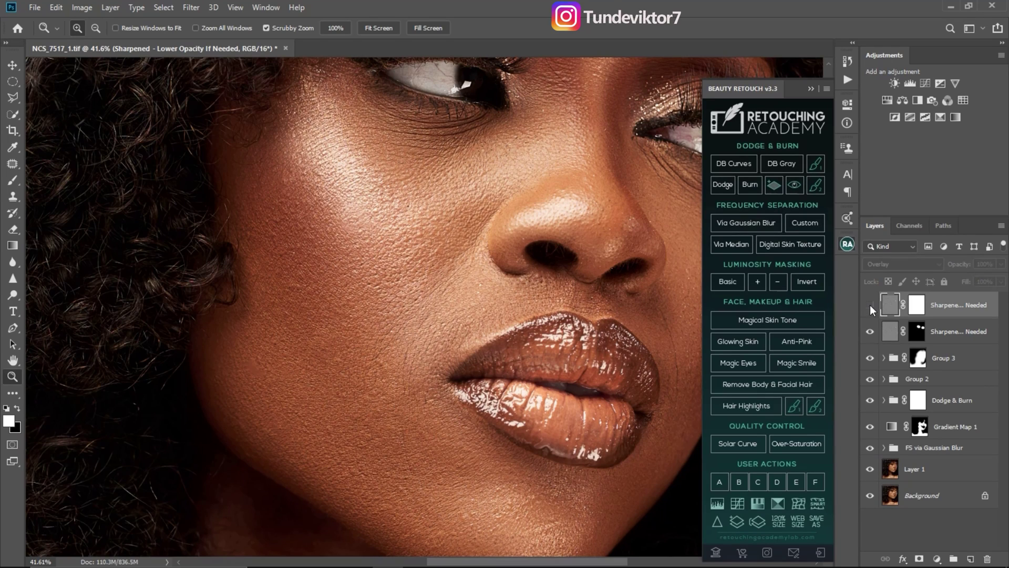
left_click(870, 305)
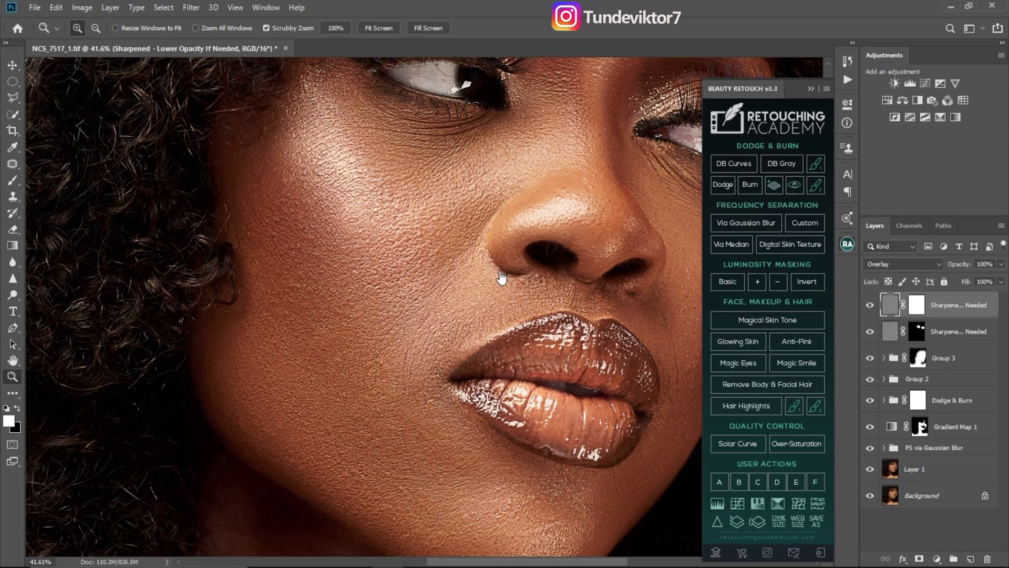
Step: Set the second sharpened layer's opacity to 10% and compare the skin with and without it
left_click(1002, 264)
left_click_drag(951, 279, 948, 281)
left_click(870, 306)
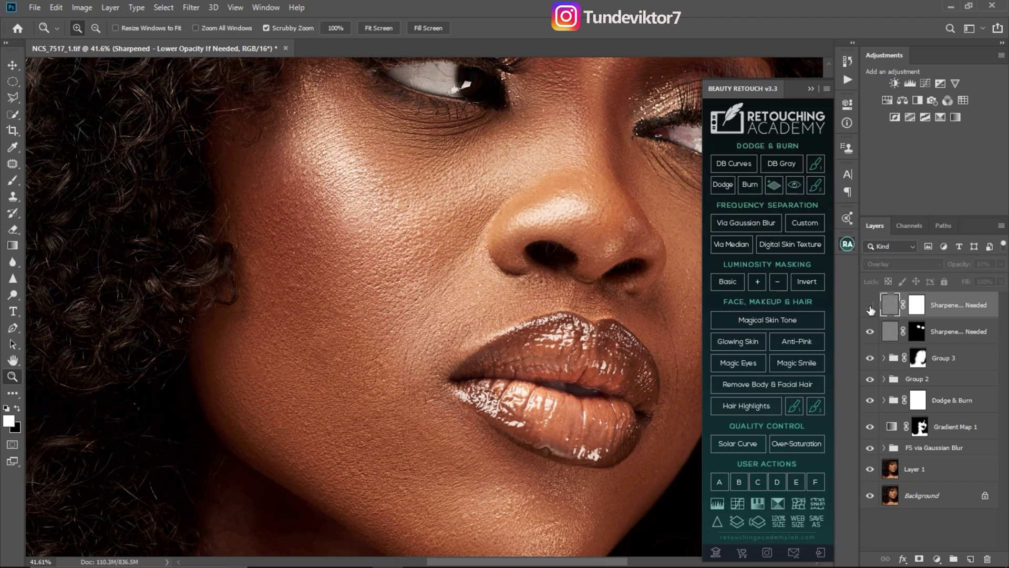
left_click(871, 306)
mouse_move(524, 360)
left_mouse_down()
mouse_move(434, 344)
mouse_move(468, 315)
mouse_move(501, 325)
mouse_move(533, 372)
left_mouse_up()
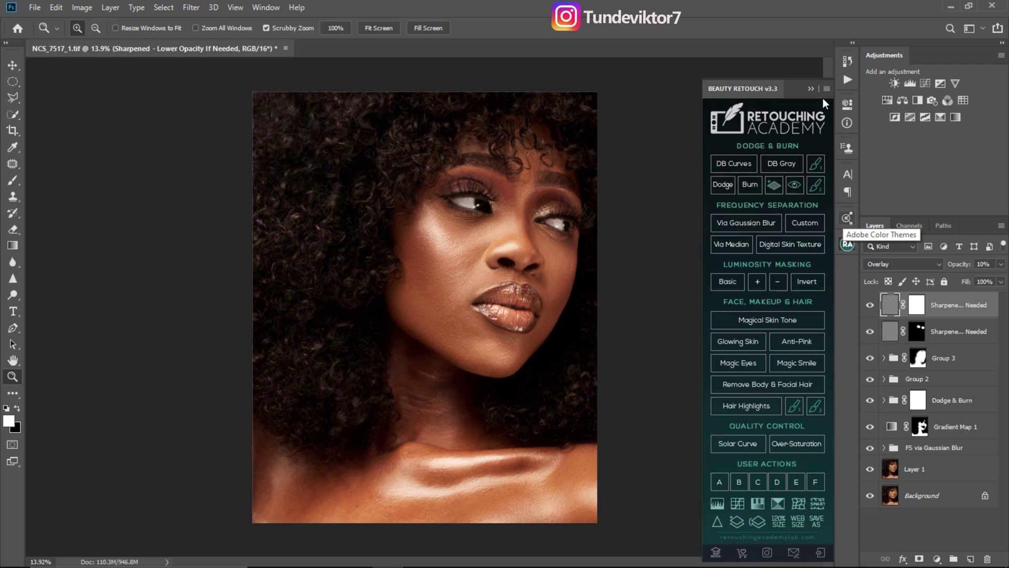
Step: Run the Noise action to add a Soft Light noise layer on top and set its opacity to 10%
left_click(848, 80)
left_click(719, 248)
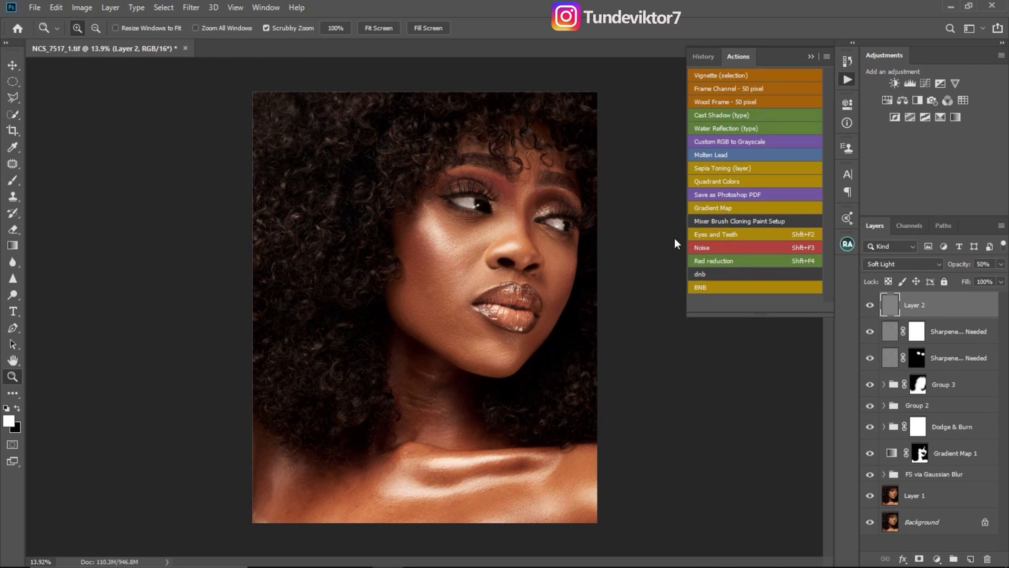
left_click(1000, 265)
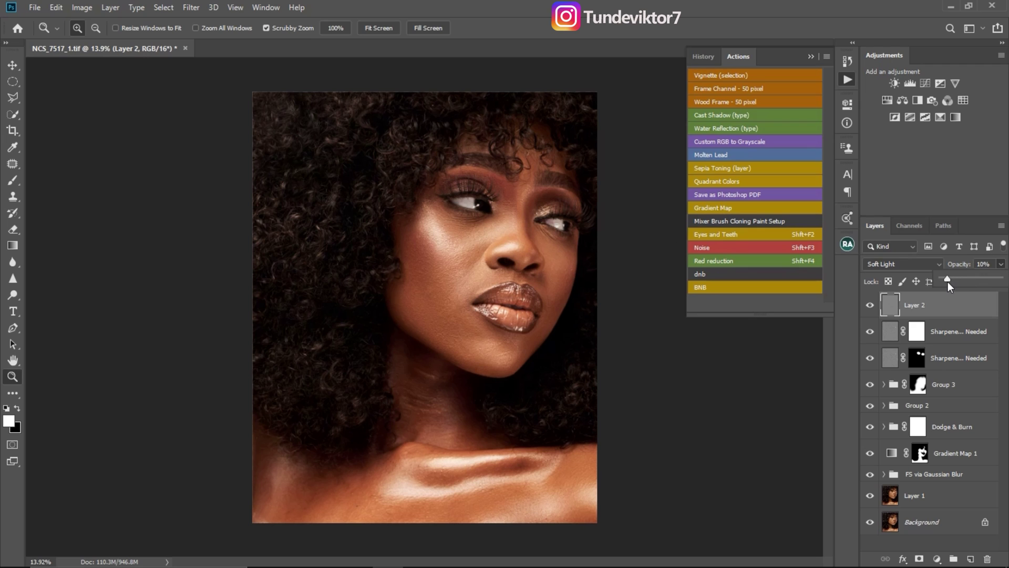
left_click(812, 56)
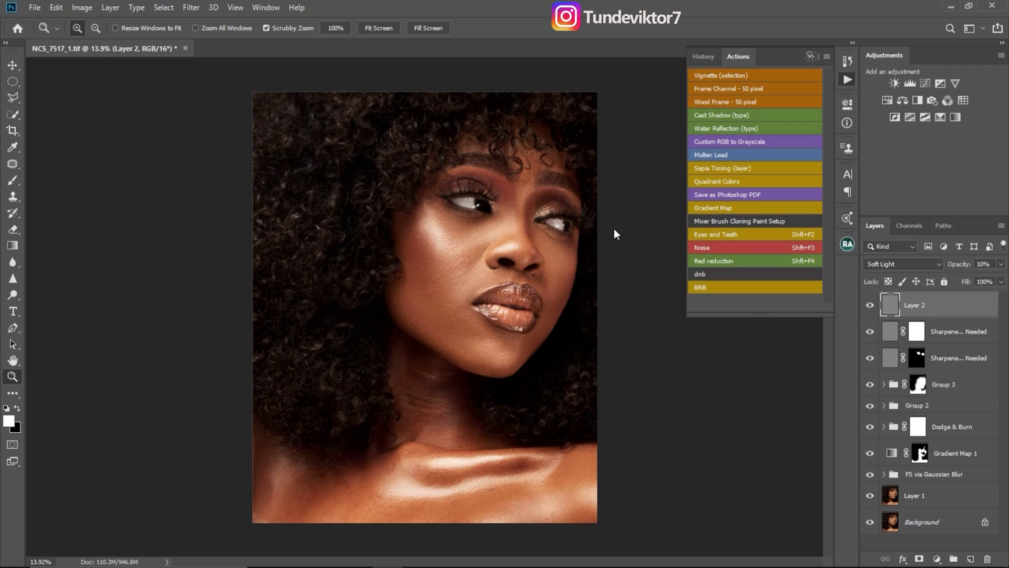
Step: Toggle the noise layer off and on to compare its effect on the portrait
left_click_drag(501, 285, 518, 299)
left_click(532, 304)
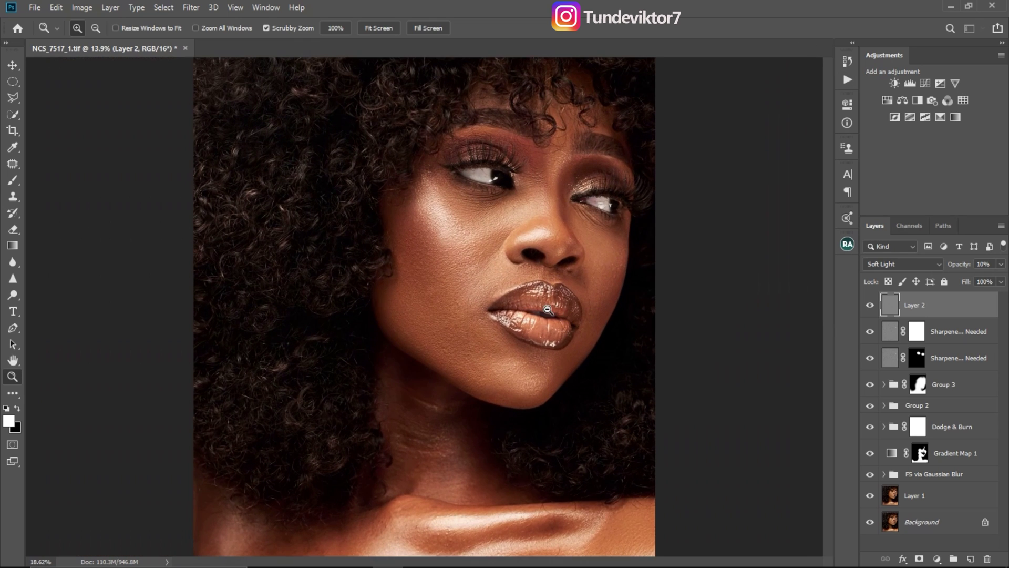
left_click(870, 306)
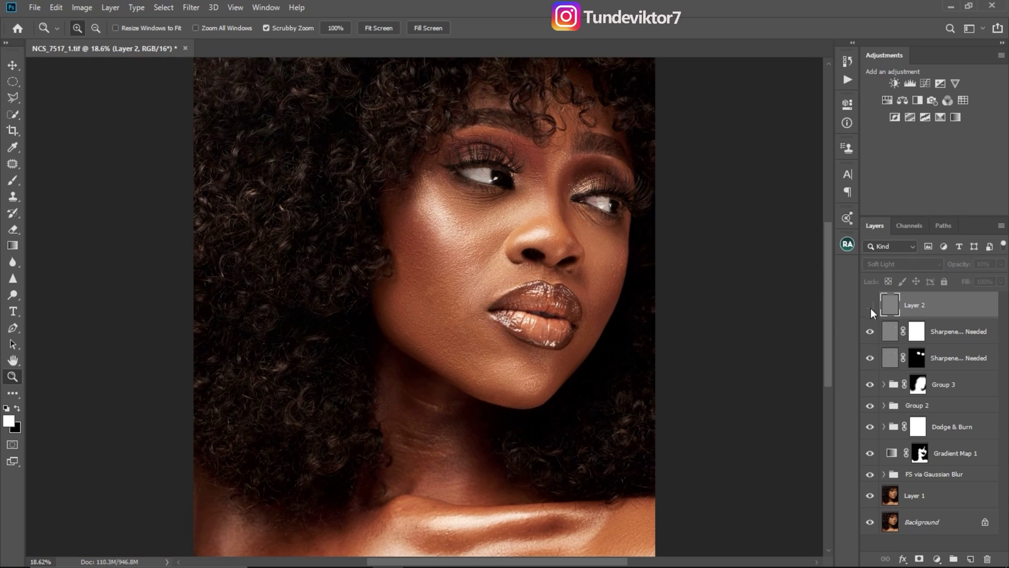
left_click(871, 307)
key("ctrl+0")
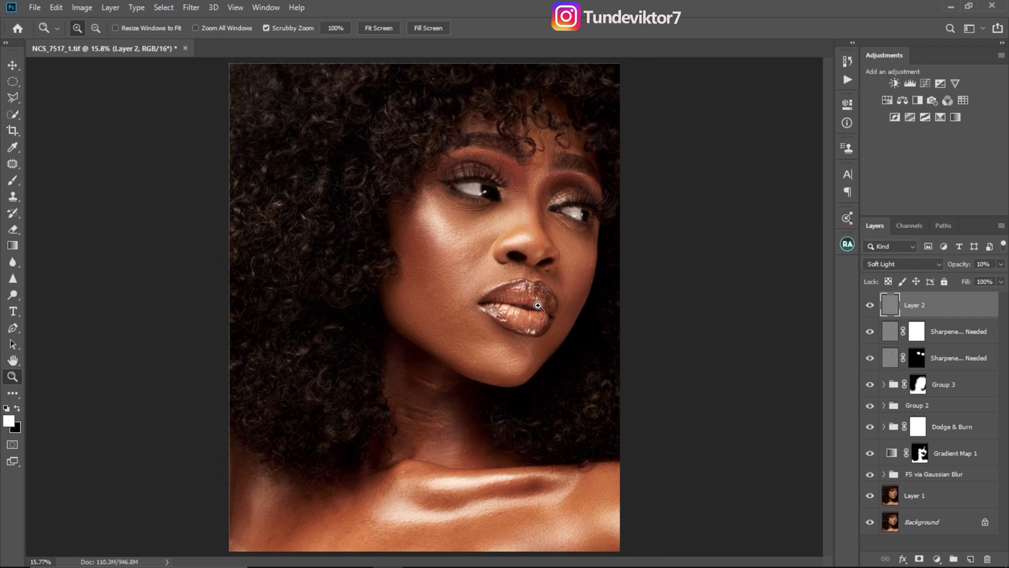
left_click_drag(545, 371, 523, 349)
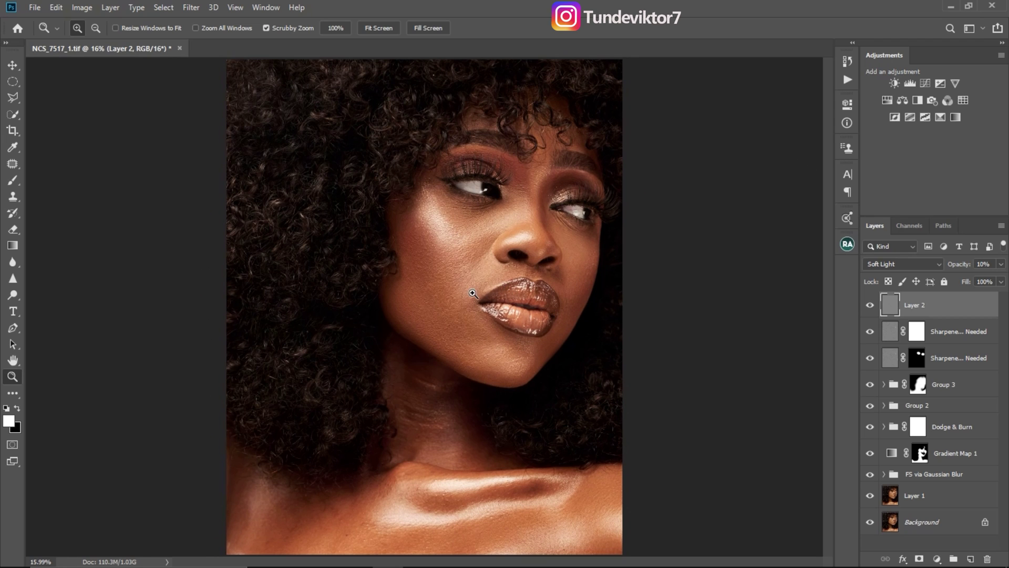
Step: Add a Curves adjustment layer above the noise layer with the Lighter (RGB) preset
left_click(925, 84)
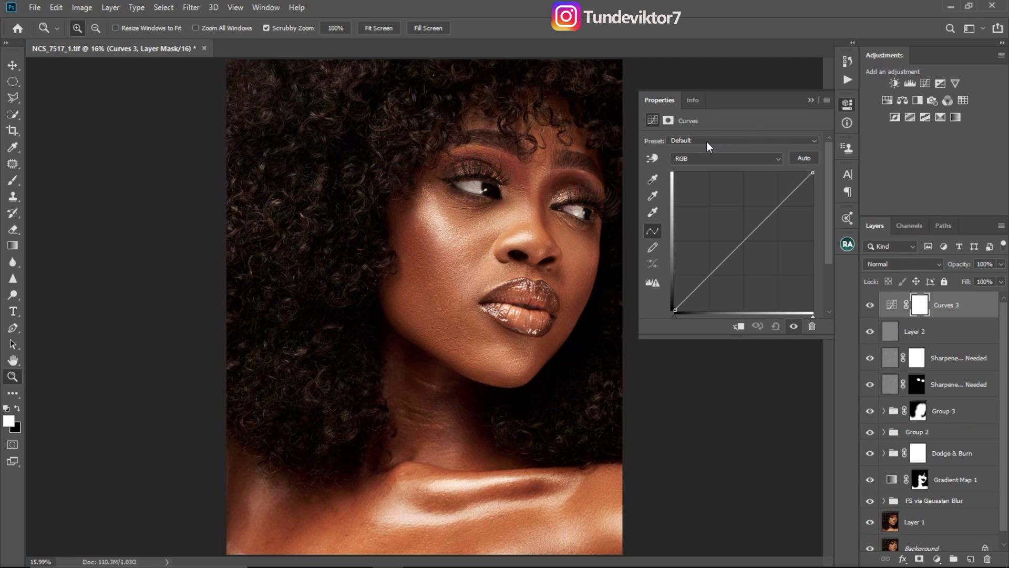
left_click(705, 140)
left_click(711, 138)
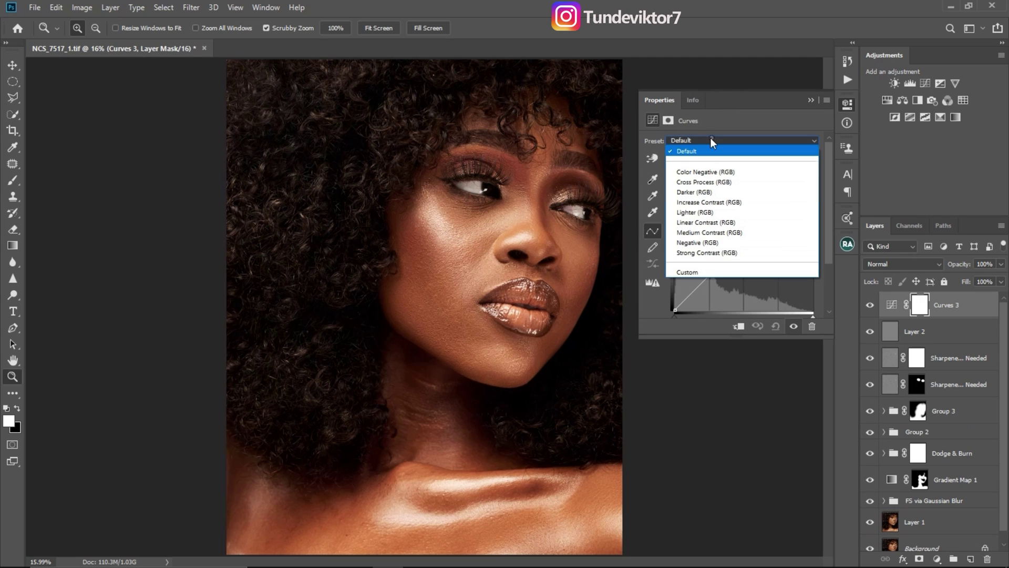
left_click(719, 214)
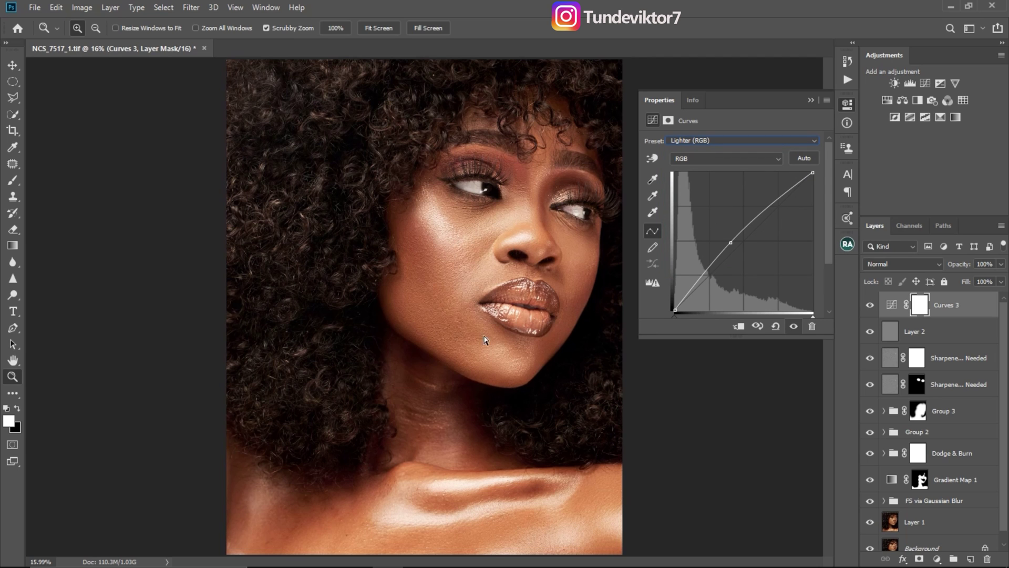
left_click_drag(485, 339, 424, 333)
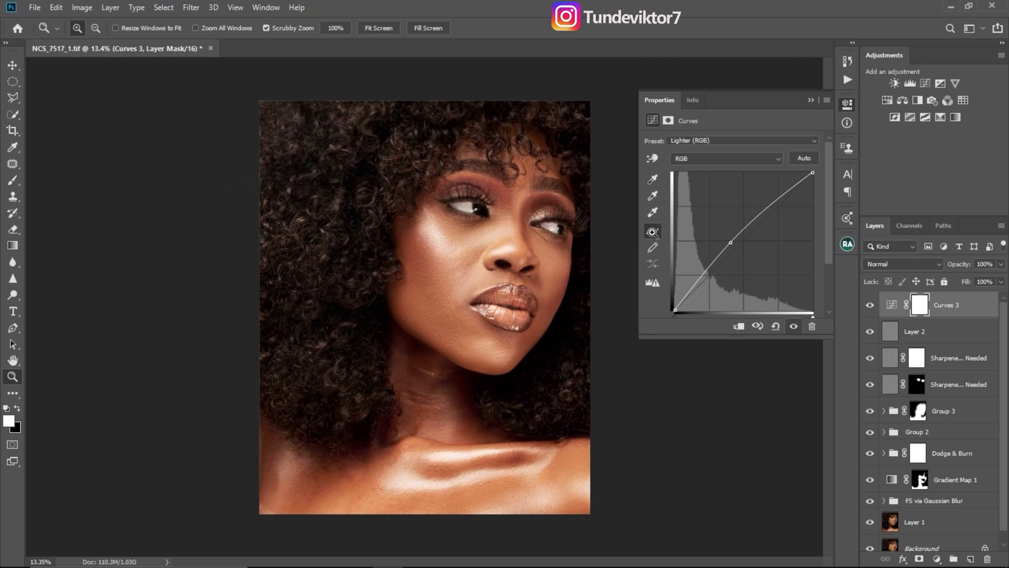
left_click(952, 304)
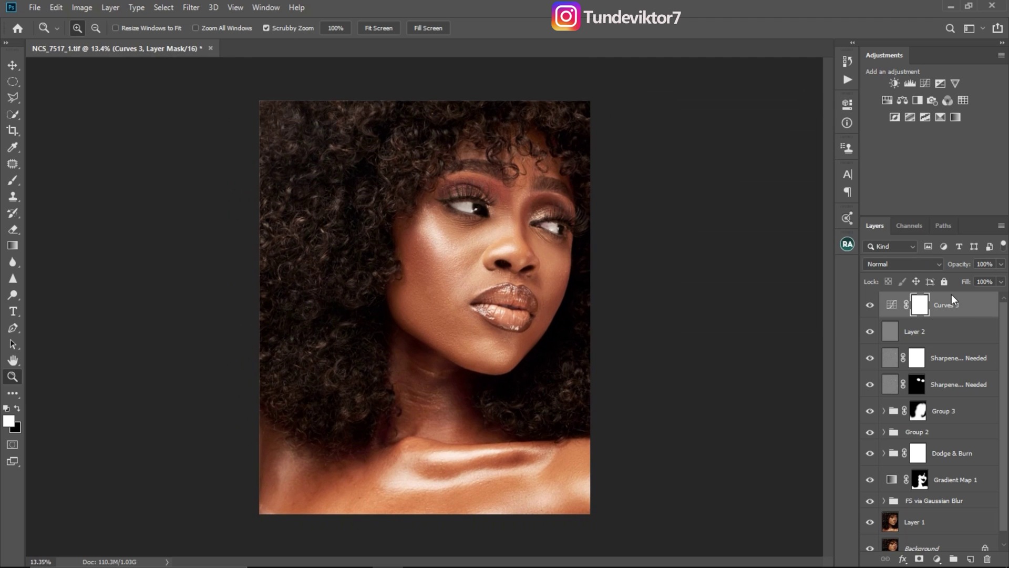
Step: Compare the portrait with and without the Curves 3 layer and set its opacity to 32%
left_click(870, 304)
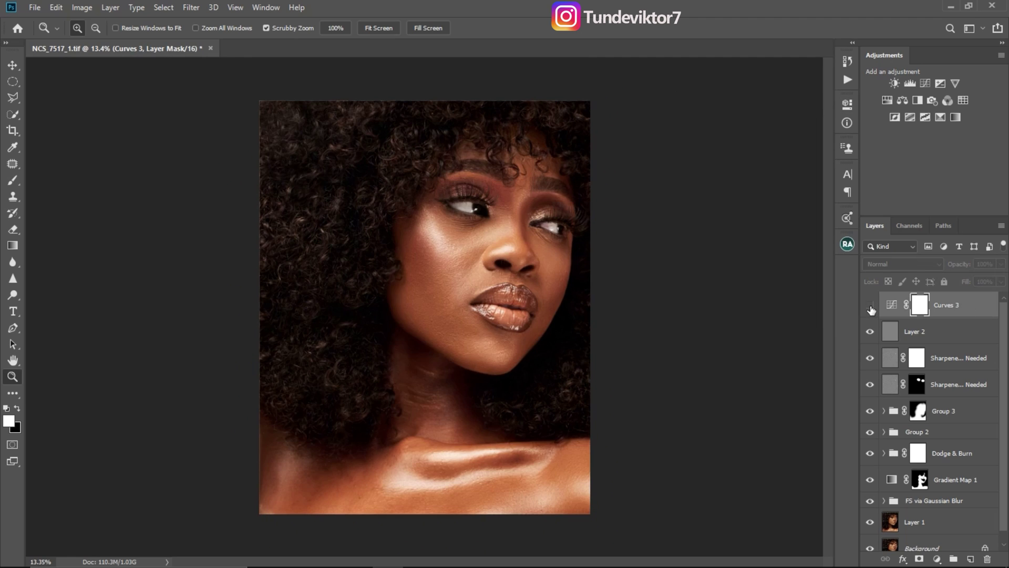
left_click(870, 308)
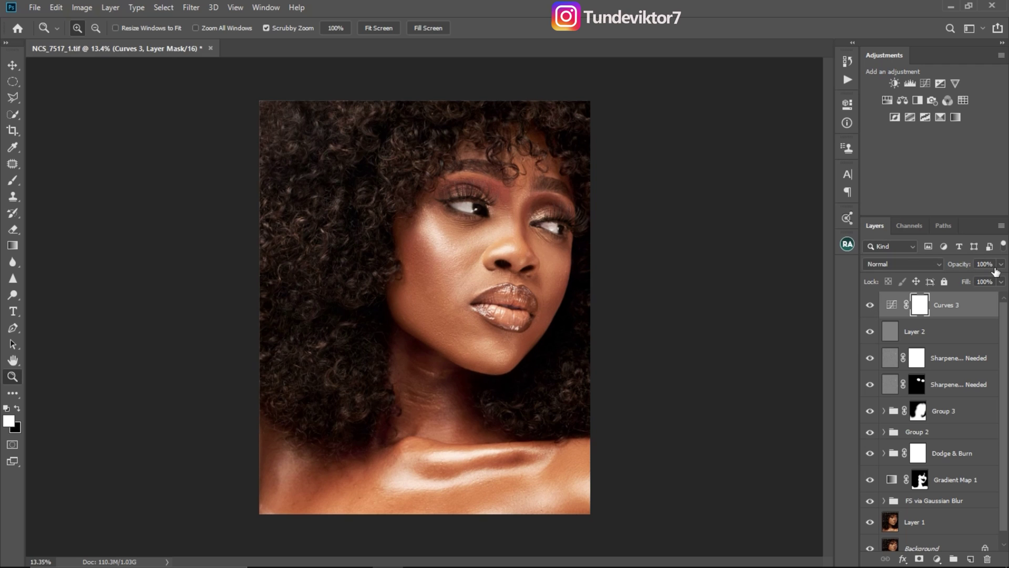
left_click(1000, 281)
left_click_drag(999, 283, 965, 282)
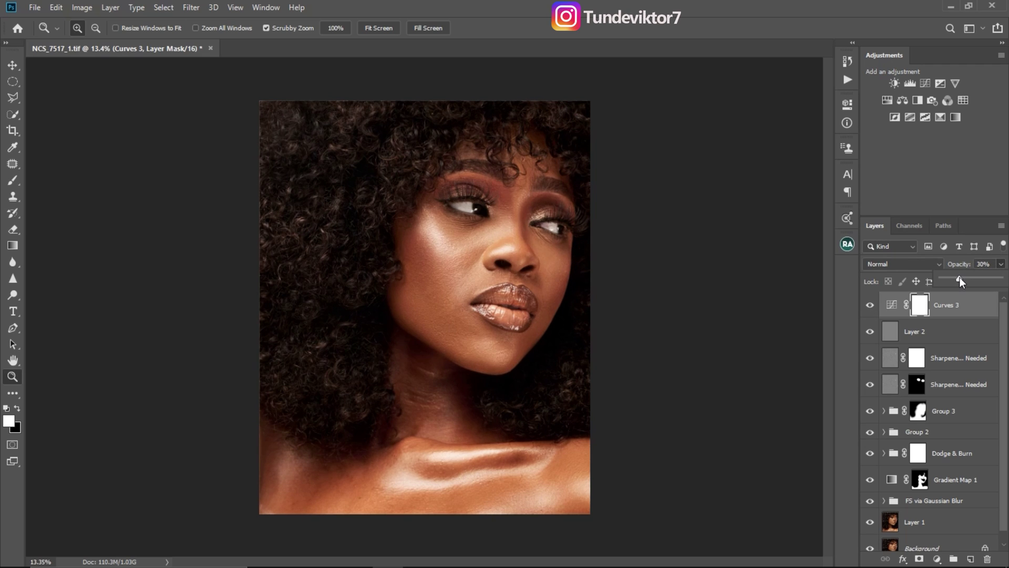
left_click(532, 341)
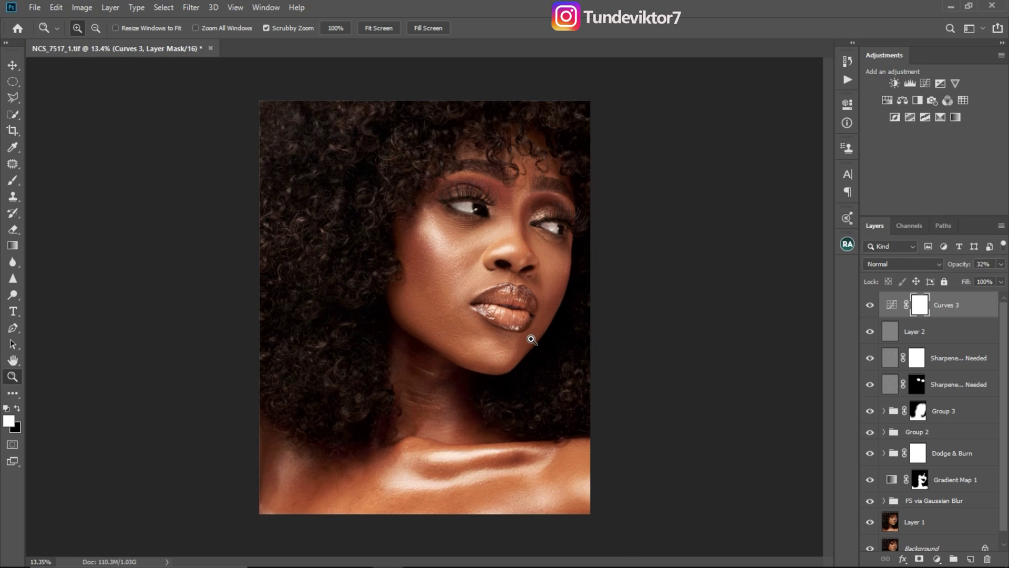
Step: Toggle Curves 3 off and on and examine the brightened portrait at different magnifications
left_click(465, 315)
left_click(869, 305)
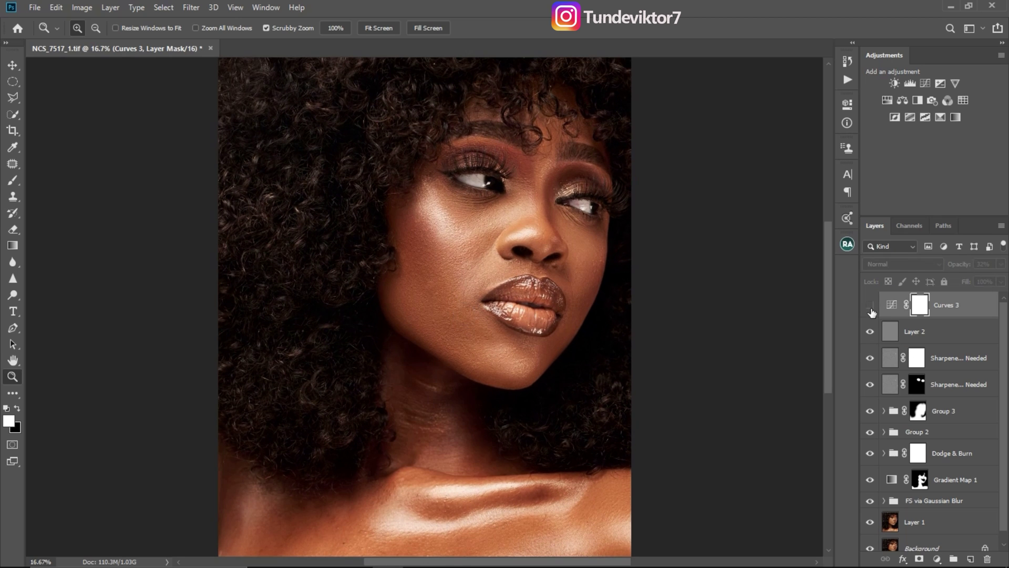
left_click(871, 308)
left_click_drag(538, 362, 490, 349)
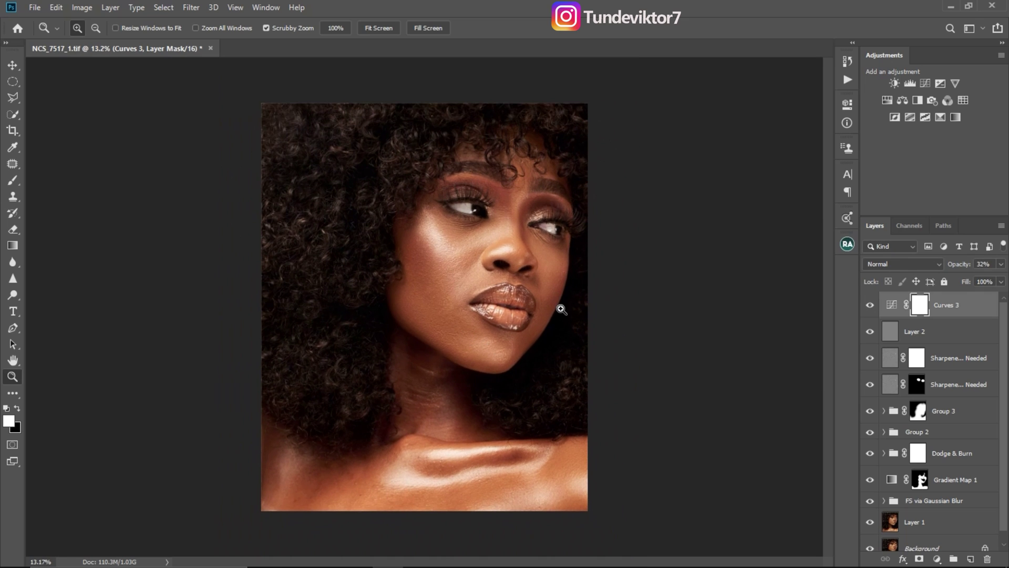
left_click_drag(536, 325, 536, 348)
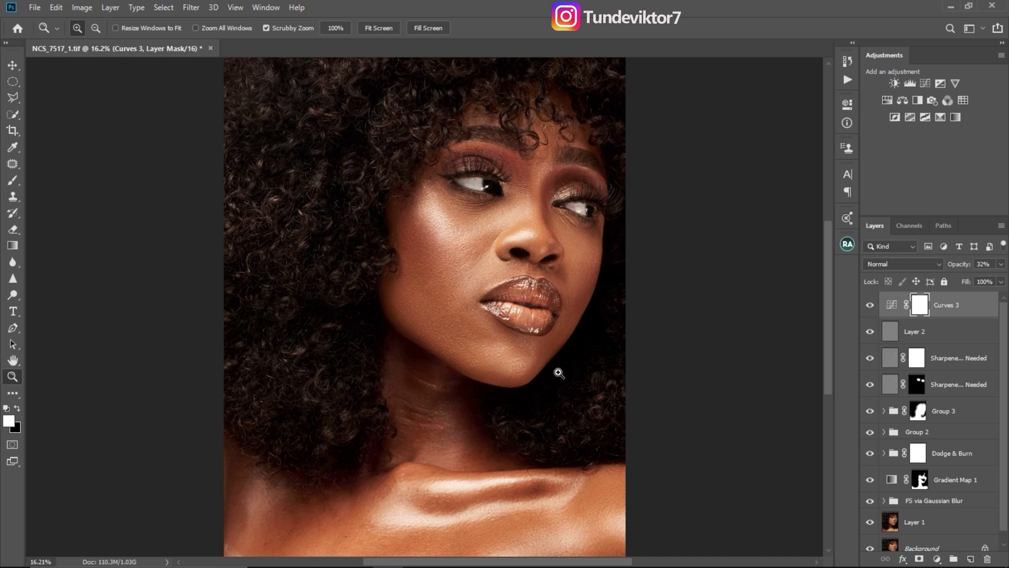
left_click_drag(559, 373, 541, 387)
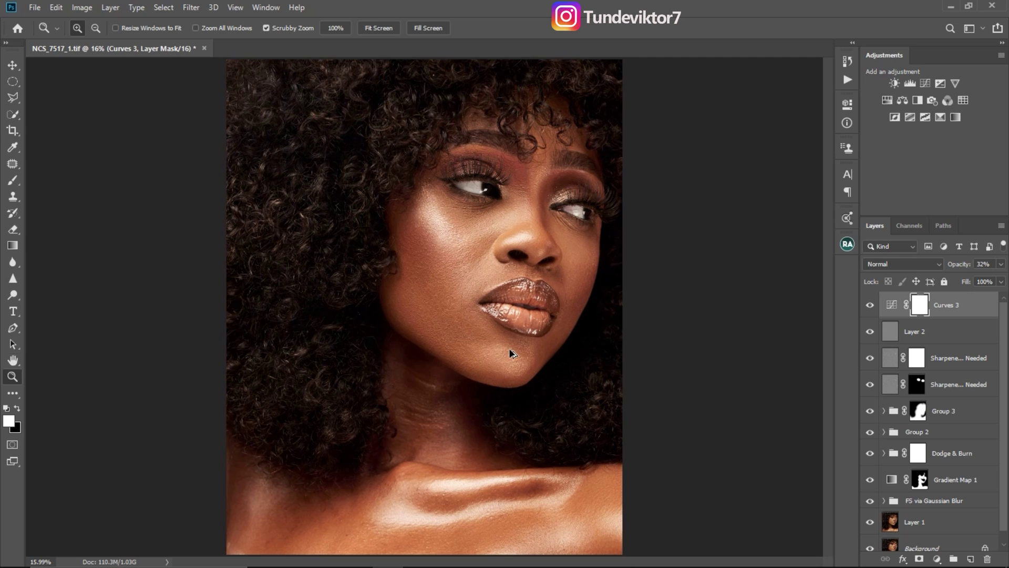
Step: Resize the whole portrait proportionally to a width of 9 inches with the Image Size command
key("ctrl+alt+i")
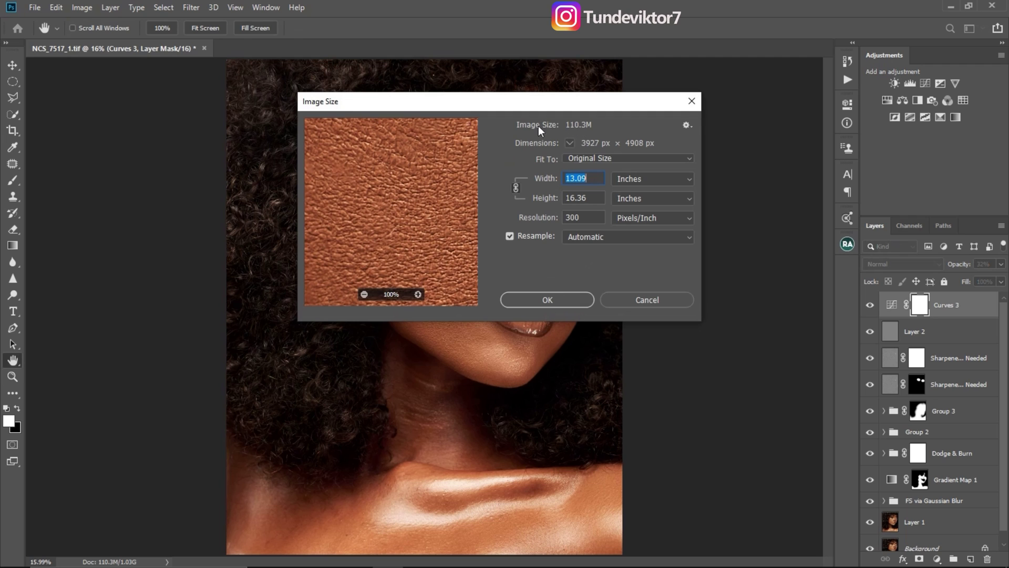
left_click(646, 301)
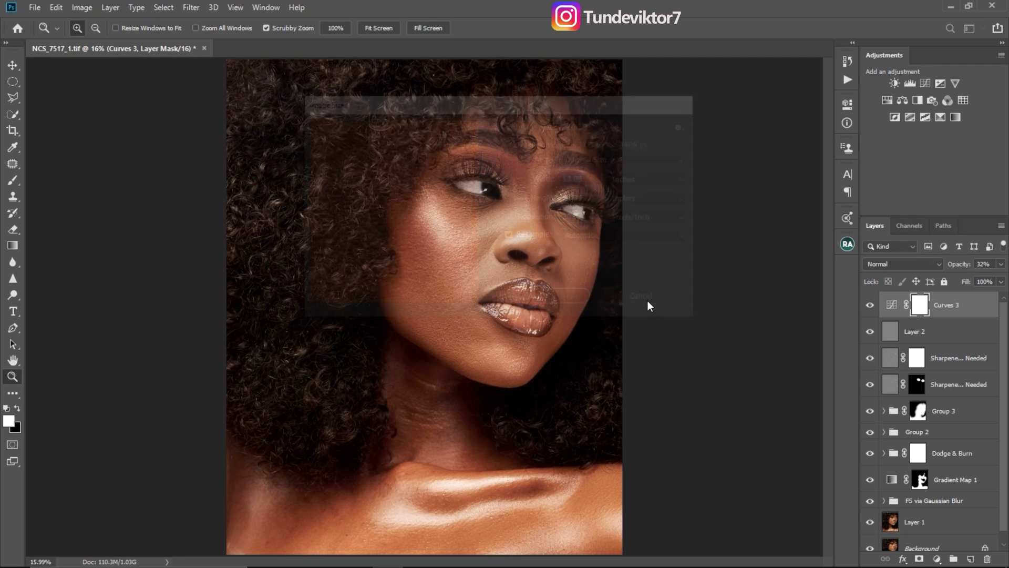
left_click(83, 9)
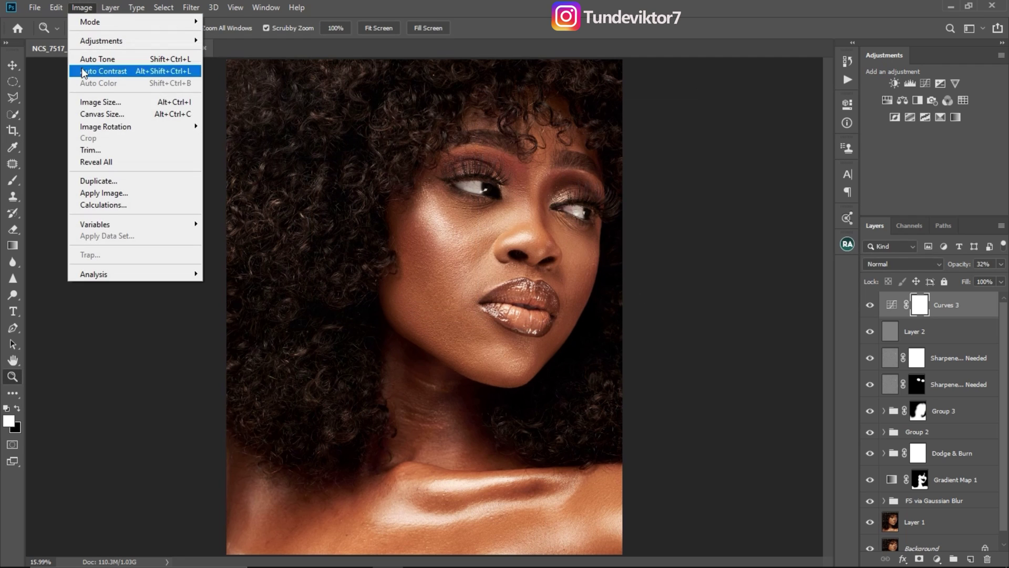
left_click(118, 104)
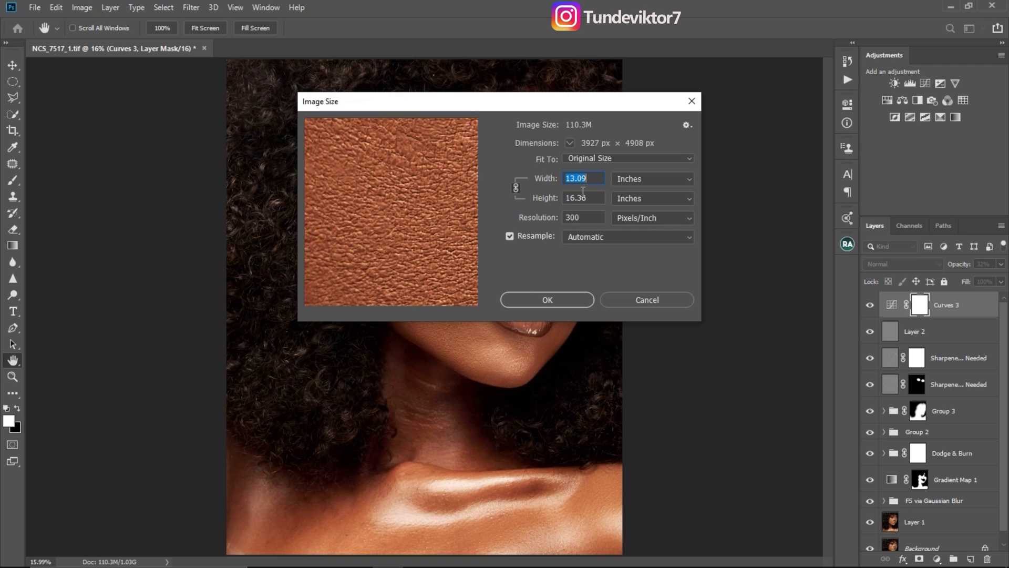
type("9")
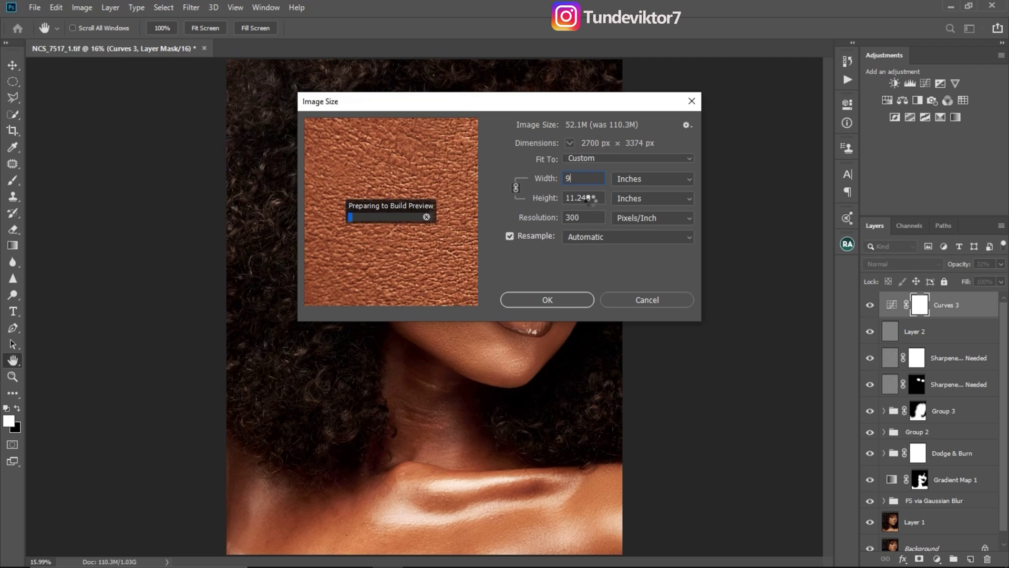
double_click(581, 180)
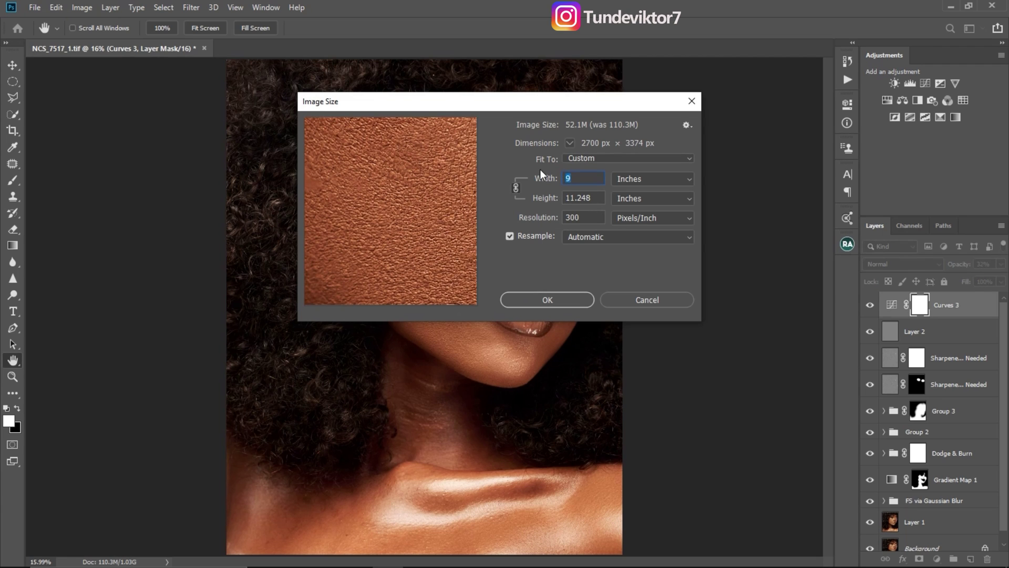
type("10")
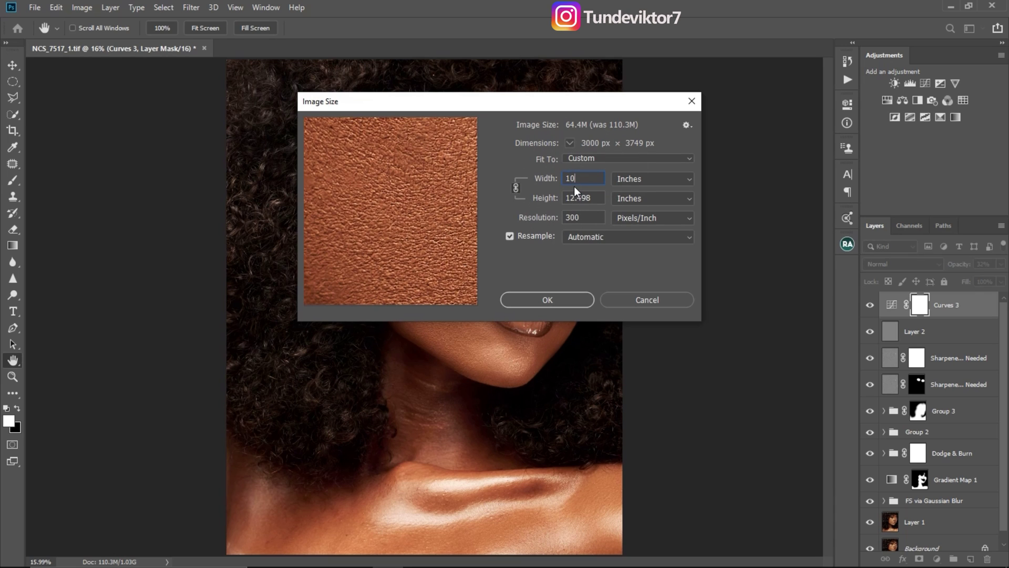
double_click(577, 180)
type("9")
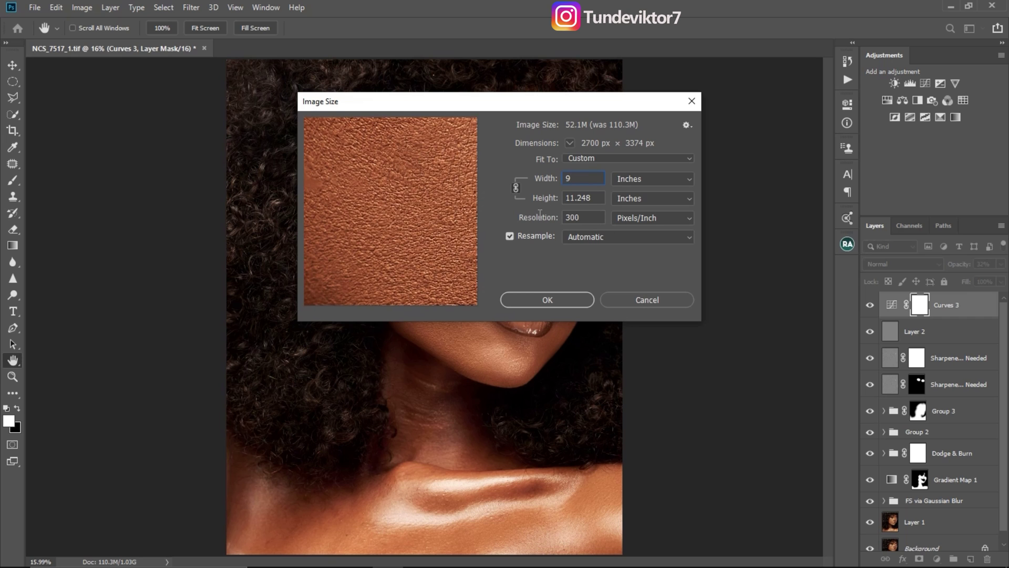
left_click(547, 300)
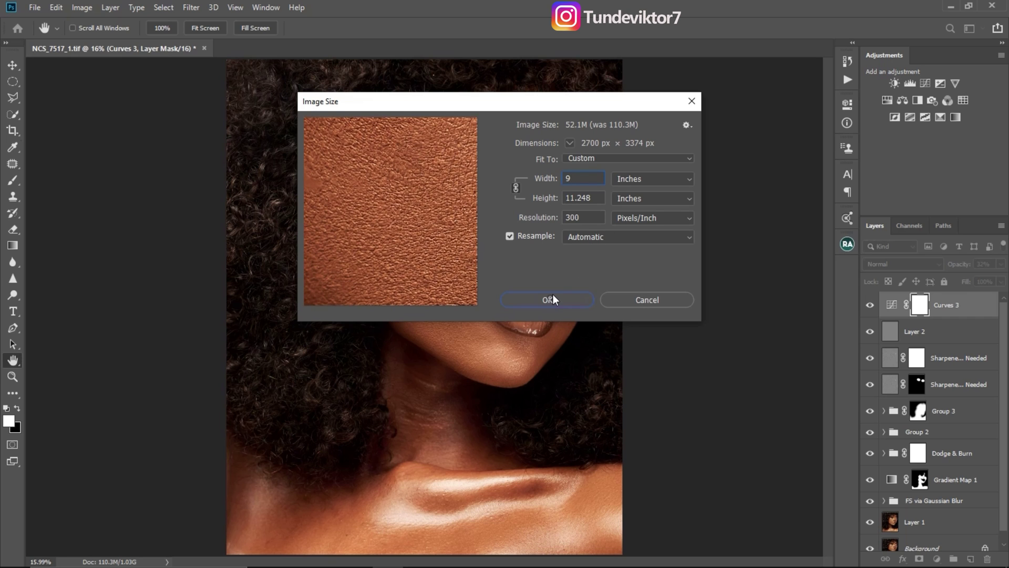
Step: Open the Save for Web (Legacy) export for the resized portrait
key("z")
mouse_move(468, 291)
left_mouse_down()
mouse_move(539, 295)
mouse_move(477, 305)
left_mouse_up()
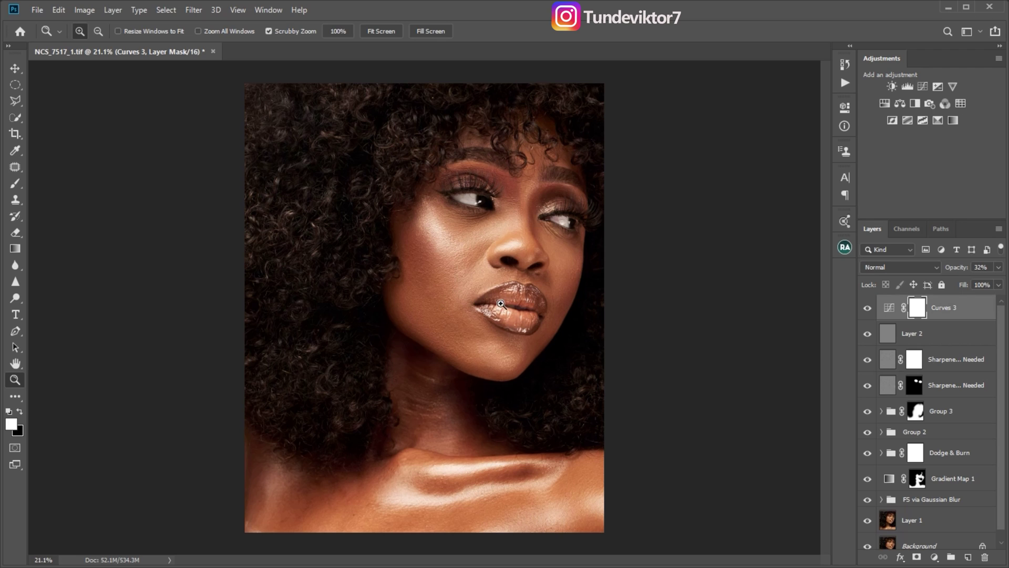
key("ctrl+shift+alt+s")
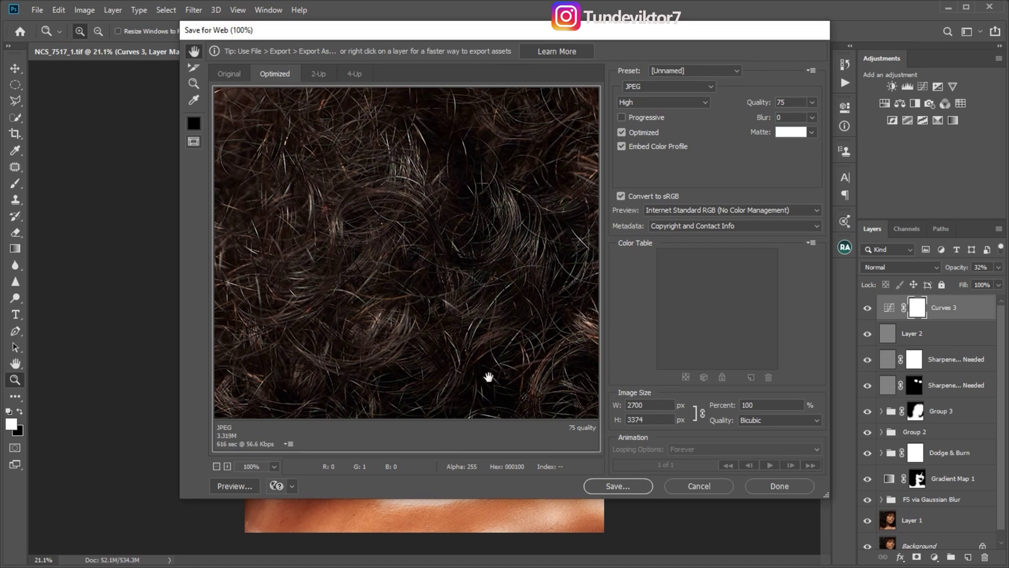
left_click(702, 484)
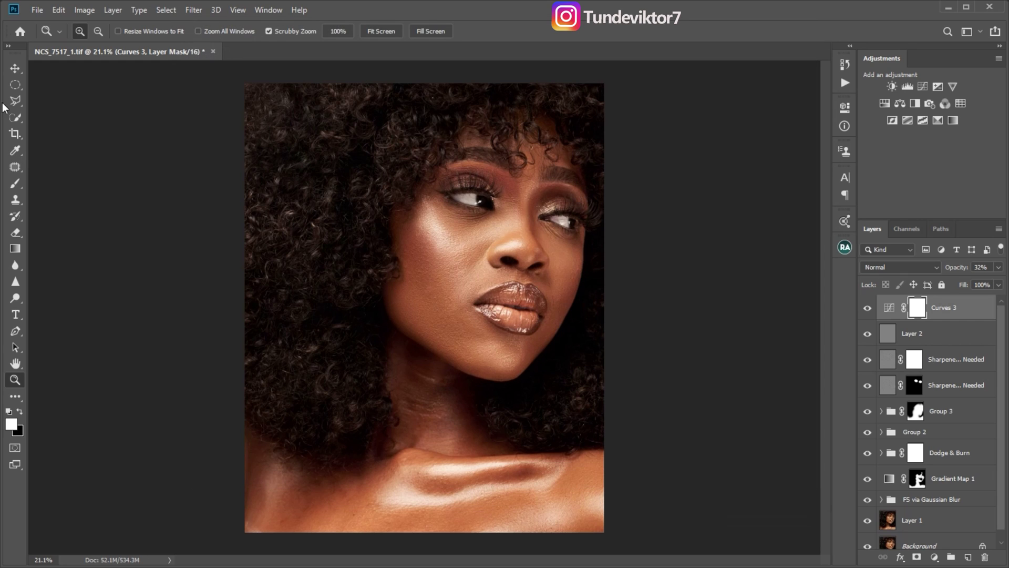
left_click(36, 11)
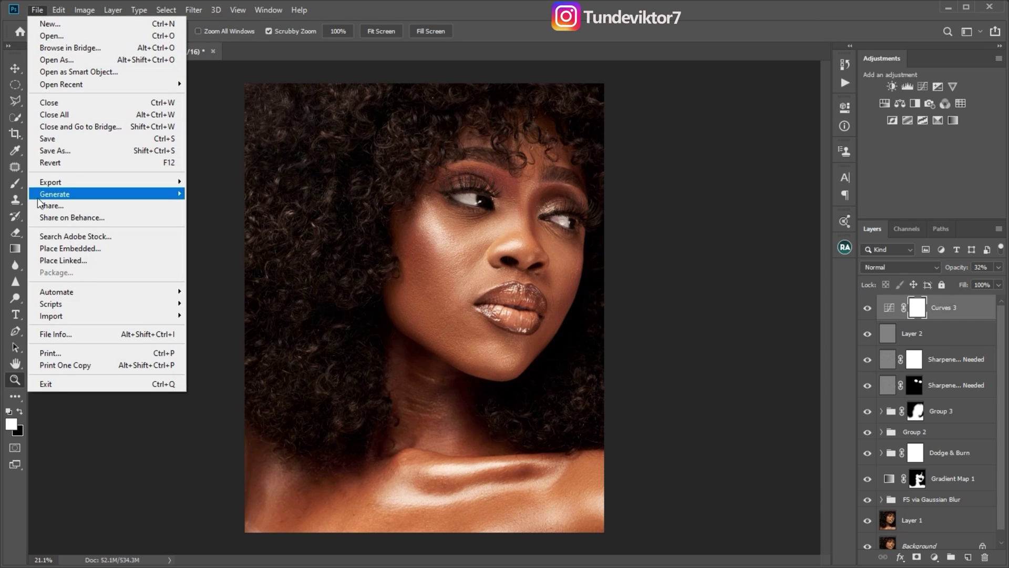
mouse_move(133, 187)
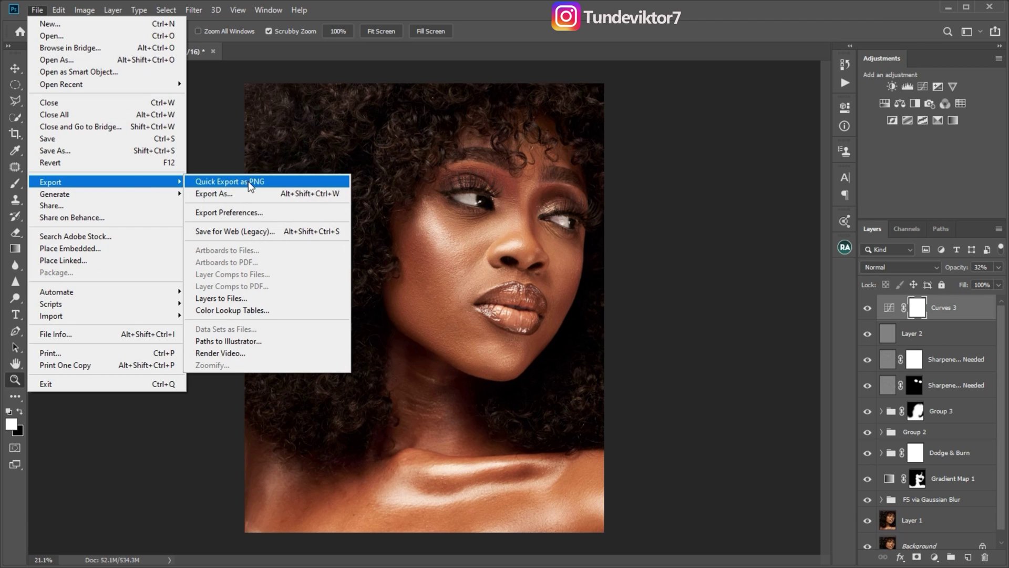
left_click(273, 231)
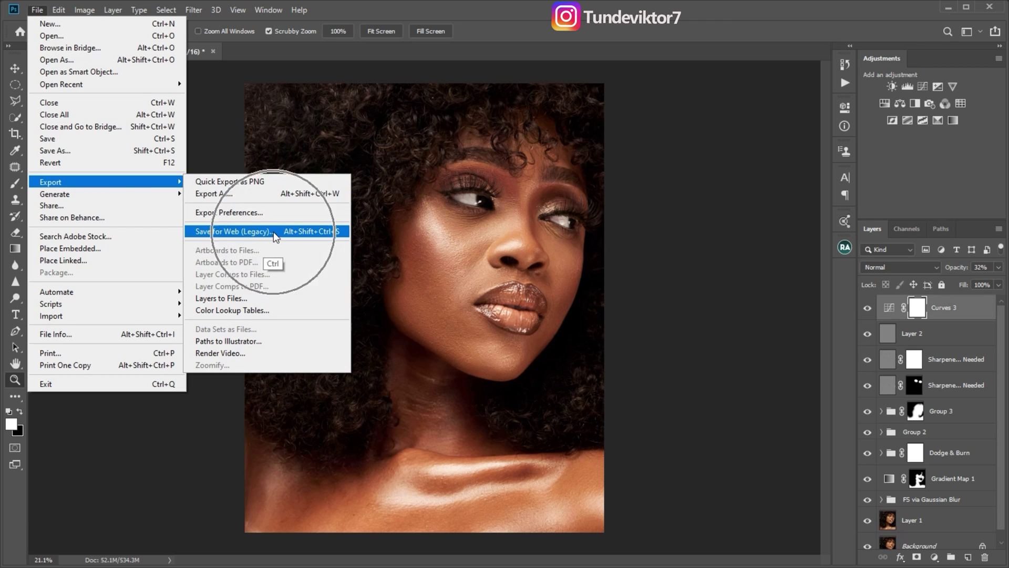
key("ctrl")
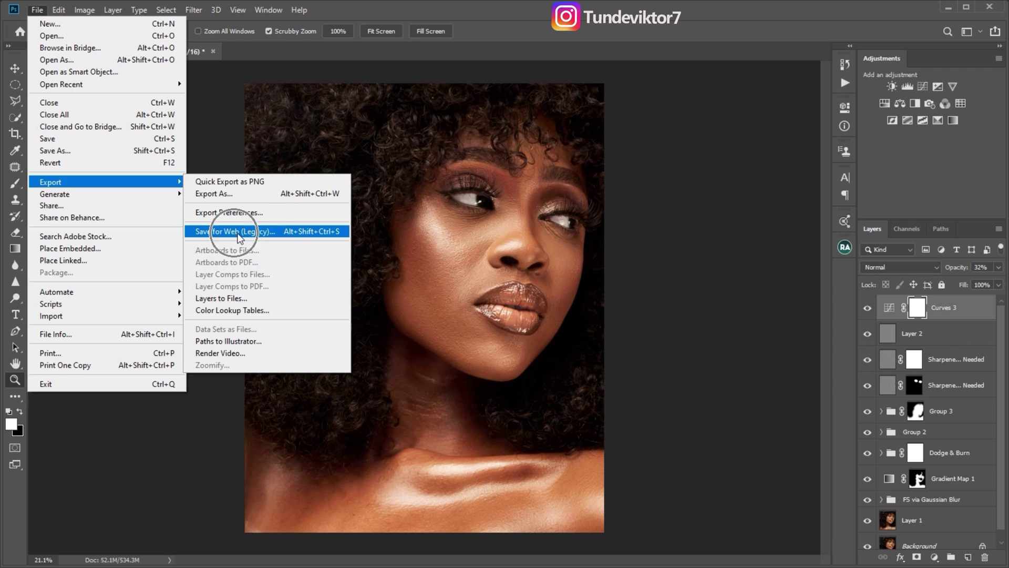
left_click(238, 235)
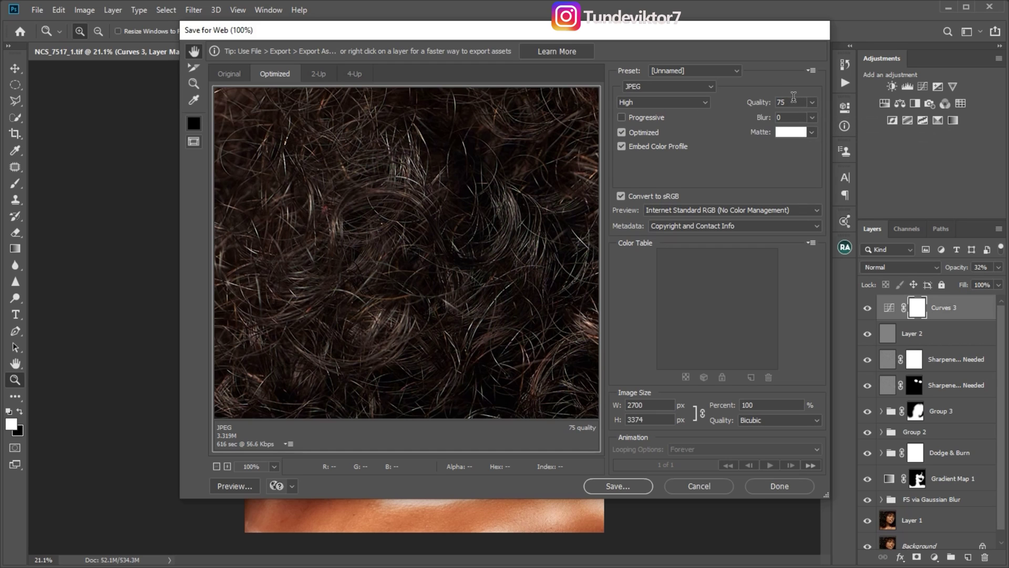
Step: Examine the Save for Web settings, including the JPEG quality, color options, resampling method and pixel dimensions
key("ctrl")
key("ctrl")
key("ctrl")
key("ctrl")
key("ctrl")
key("ctrl")
key("ctrl")
key("ctrl")
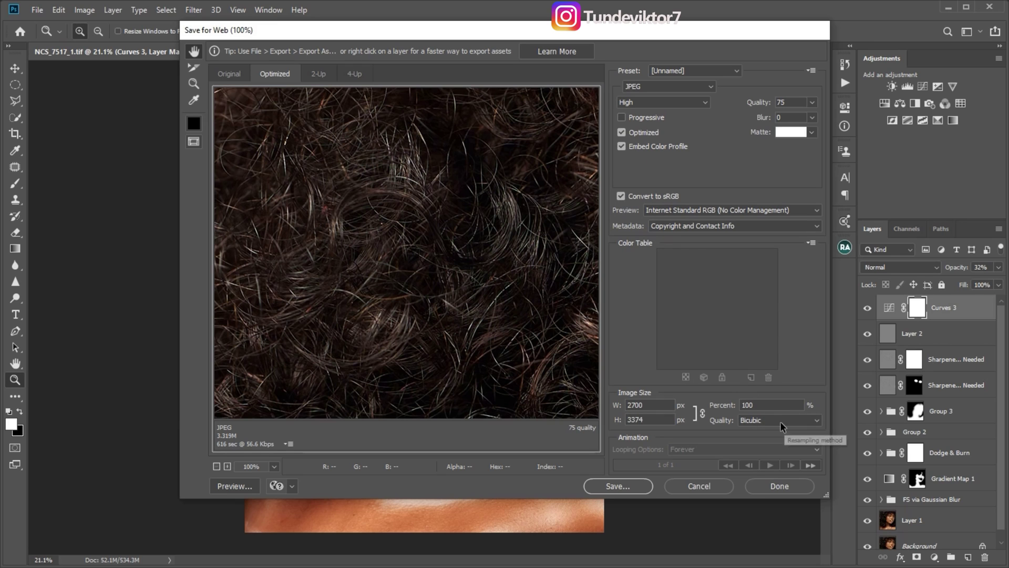
key("ctrl")
key("ctrl")
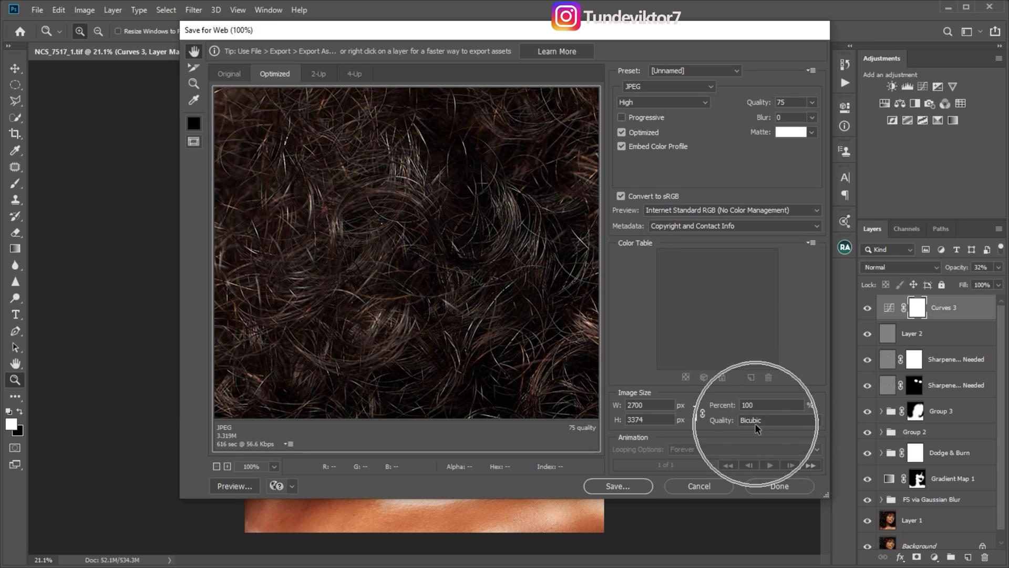
key("ctrl")
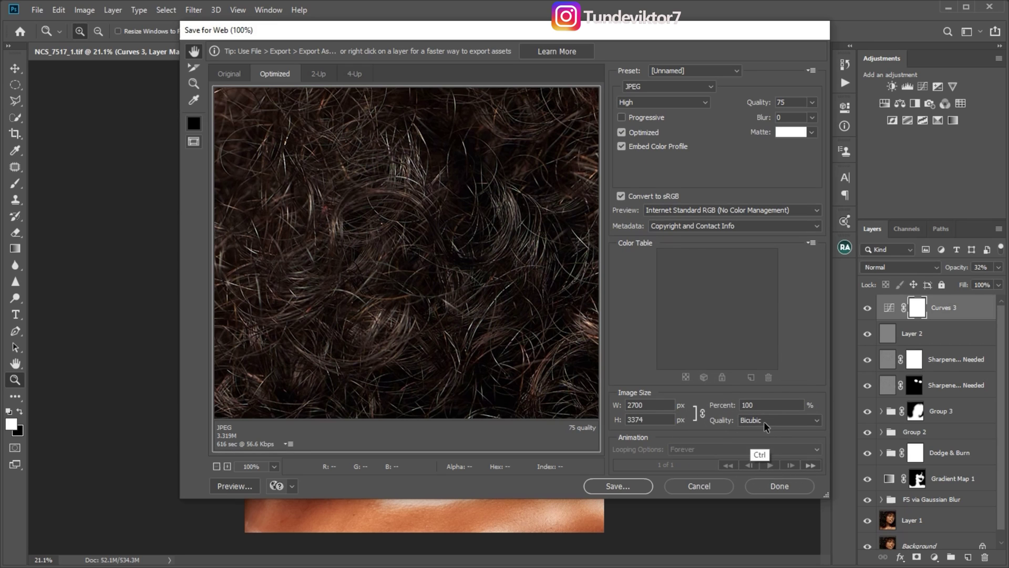
key("ctrl")
key("ctrl")
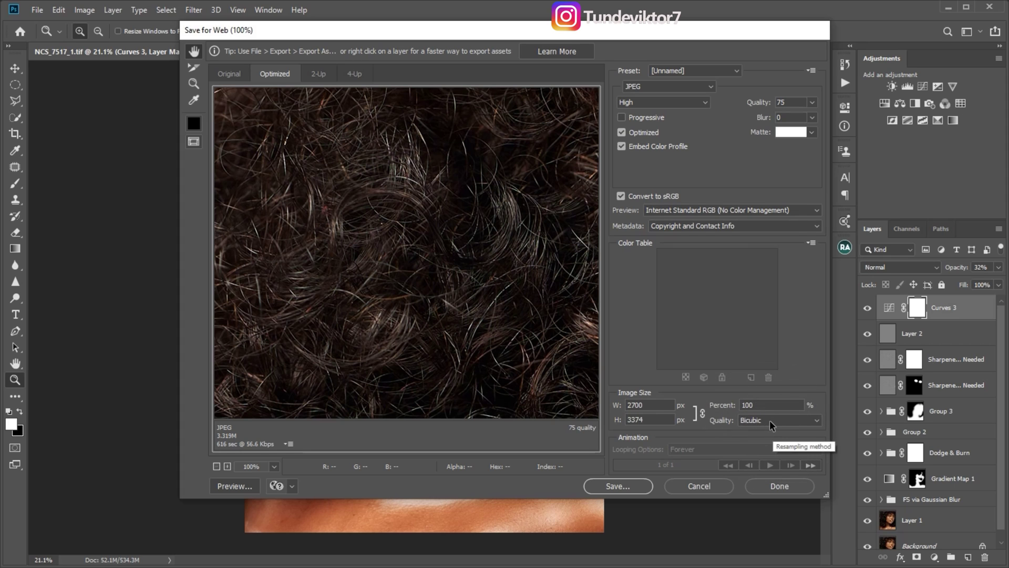
key("ctrl")
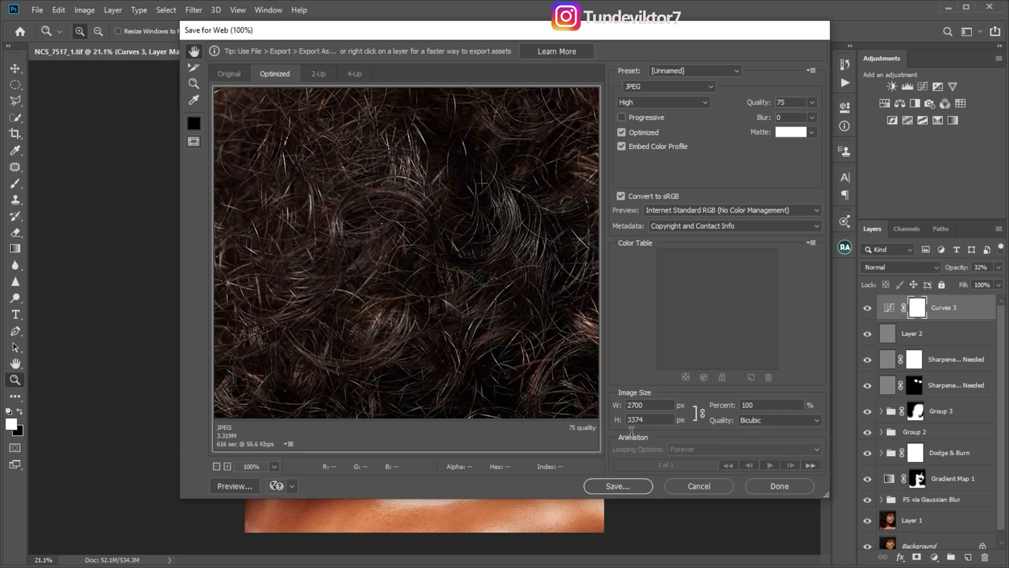
key("ctrl")
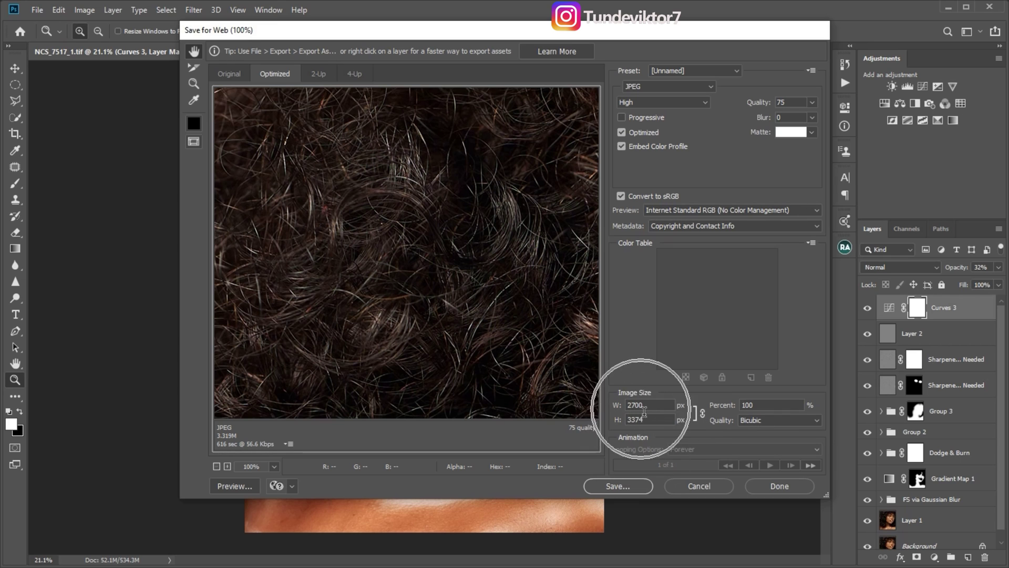
Step: Save the optimized JPEG of the portrait as NCS_7517_1 in the Downloads folder
left_click(622, 488)
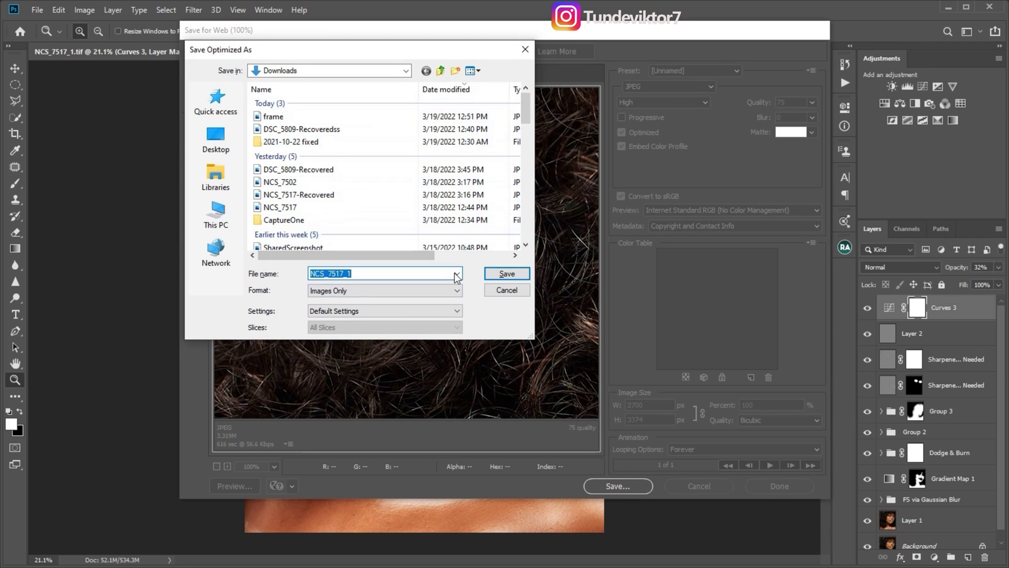
key("ctrl")
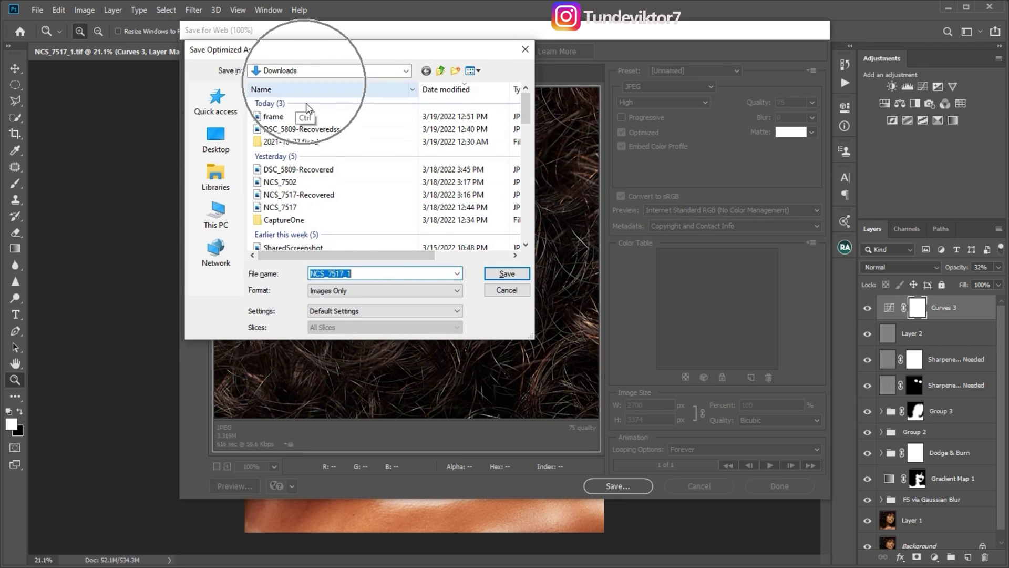
left_click(506, 273)
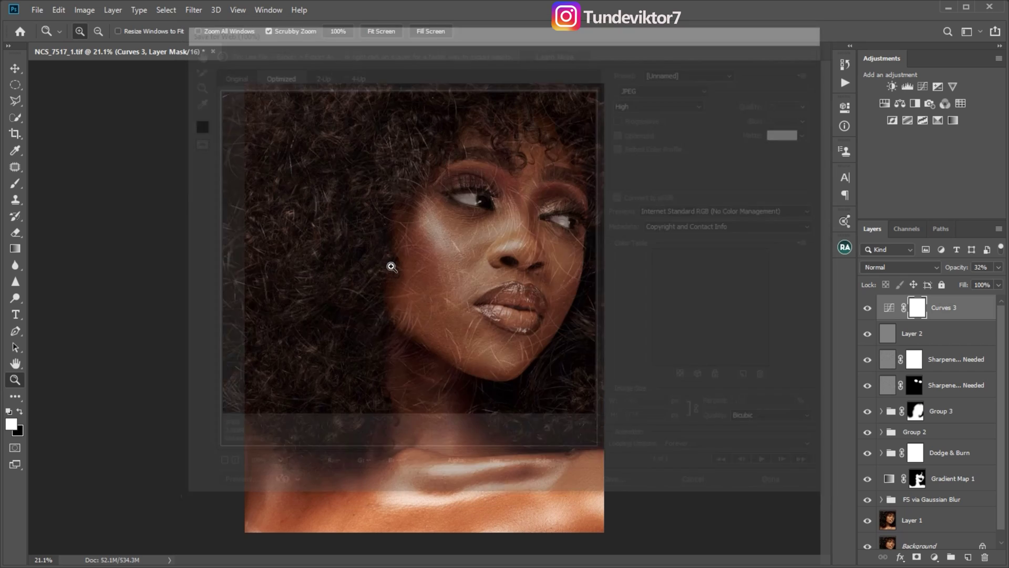
mouse_move(446, 331)
left_mouse_down()
mouse_move(439, 322)
mouse_move(455, 328)
mouse_move(437, 324)
left_mouse_up()
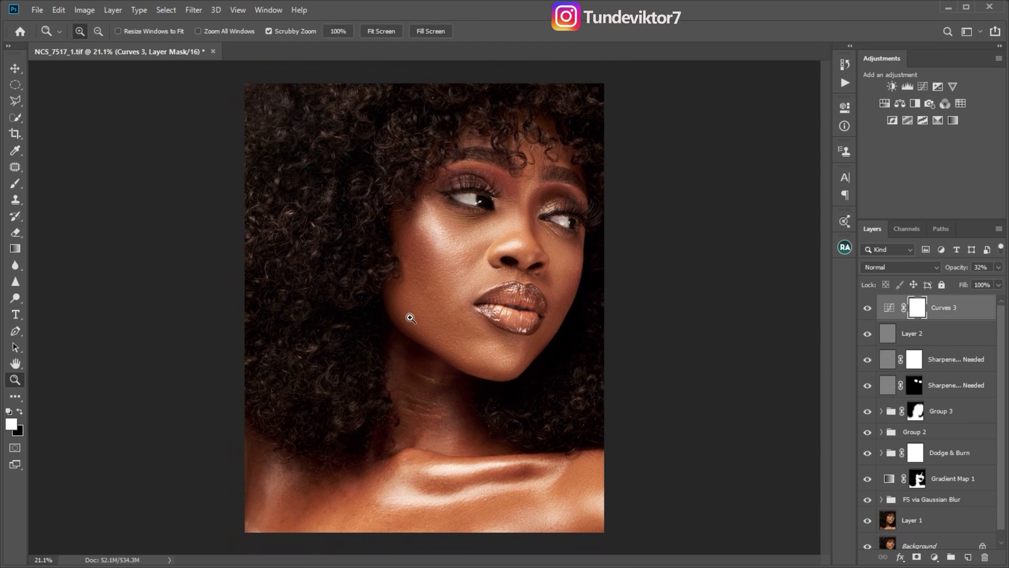